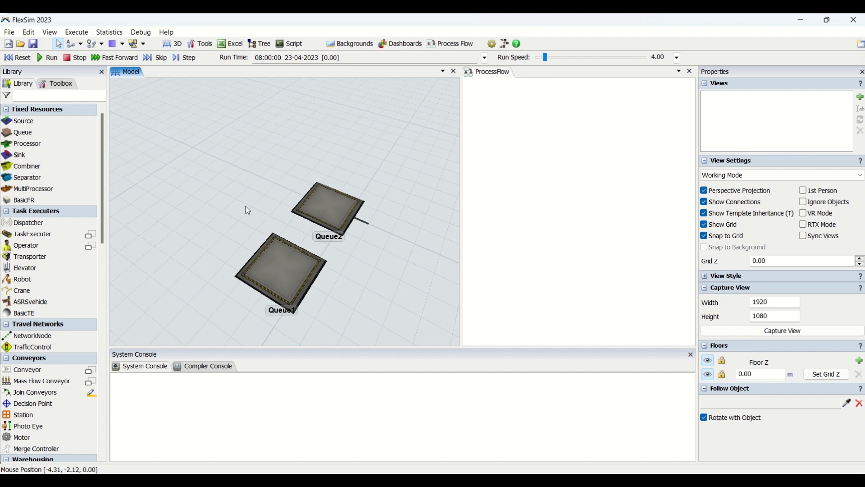
- Make the empty ProcessFlow editor active so Process Flow library and properties appear
{"action": "left_click", "coordinate": [517, 171]}
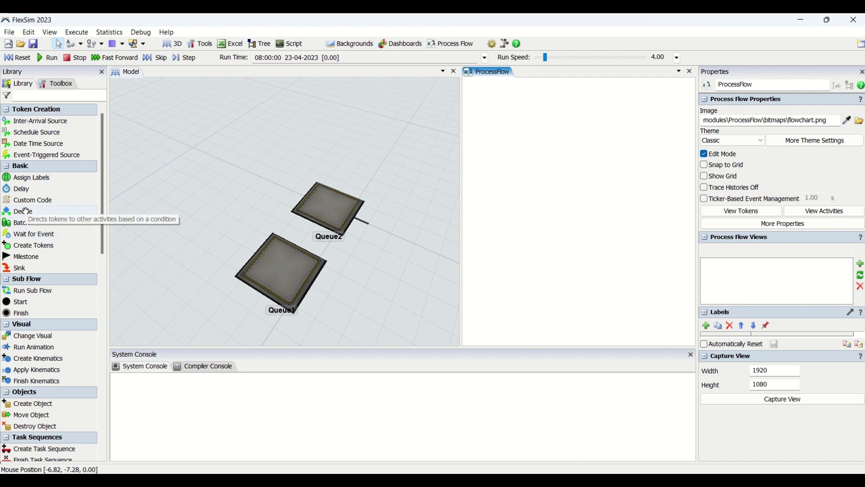
- Place a Decide activity in the process flow
{"action": "left_click", "coordinate": [26, 211]}
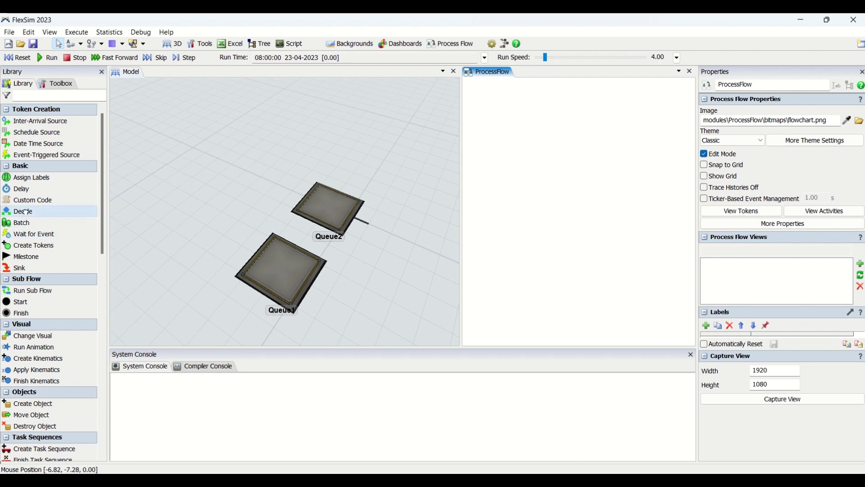
{"action": "left_click", "coordinate": [536, 152]}
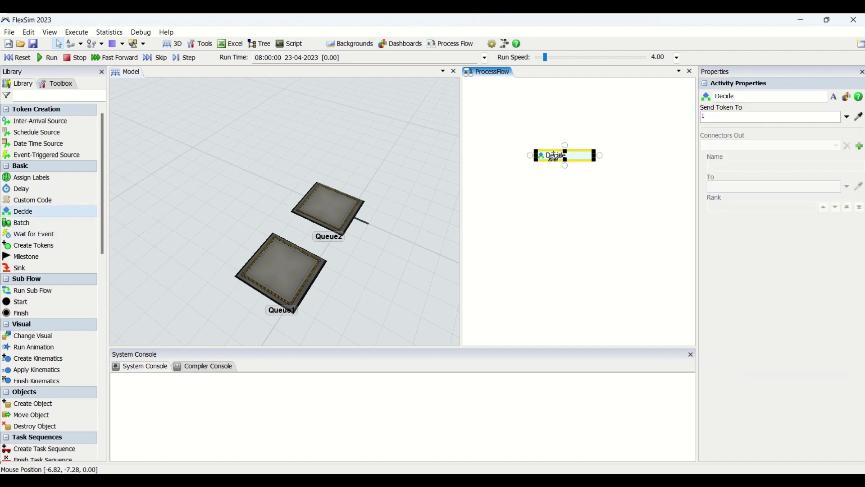
{"action": "left_click", "coordinate": [554, 172]}
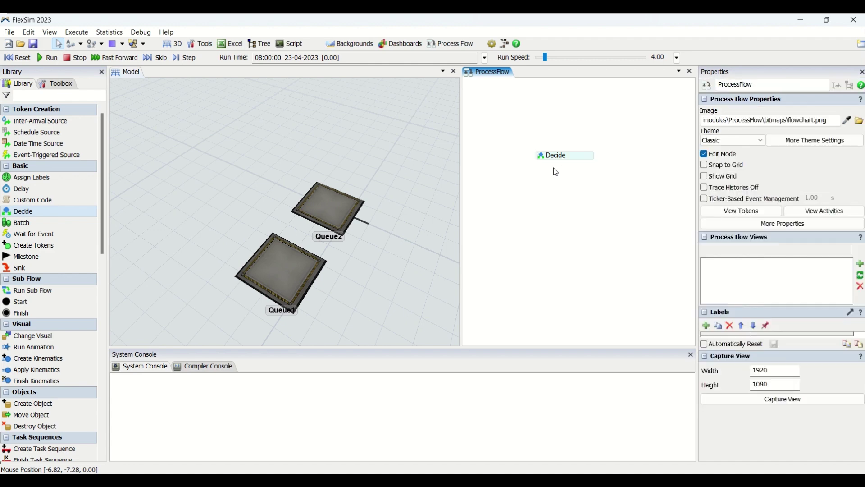
{"action": "left_click", "coordinate": [557, 155]}
{"action": "left_click", "coordinate": [559, 157]}
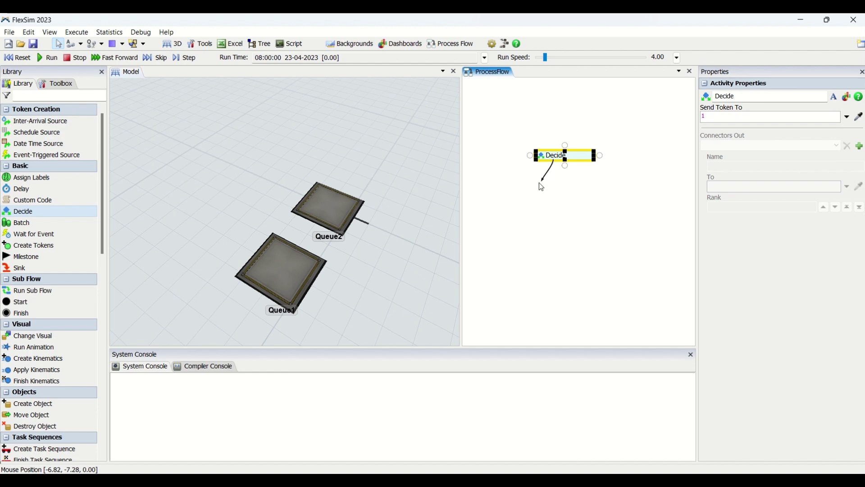
- Branch Decide to two new Create Object activities on connectors 1 and 2
{"action": "left_click_drag", "start_coordinate": [539, 183], "coordinate": [535, 191]}
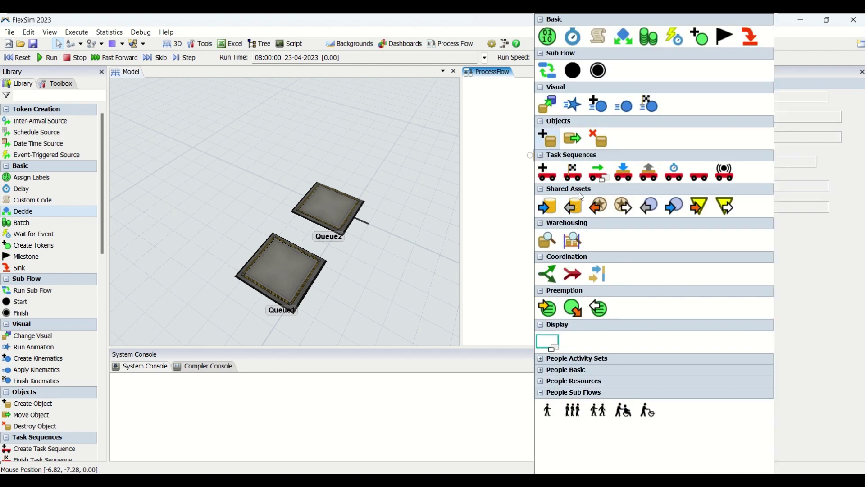
{"action": "left_click", "coordinate": [548, 138]}
{"action": "left_click_drag", "start_coordinate": [579, 161], "coordinate": [605, 193]}
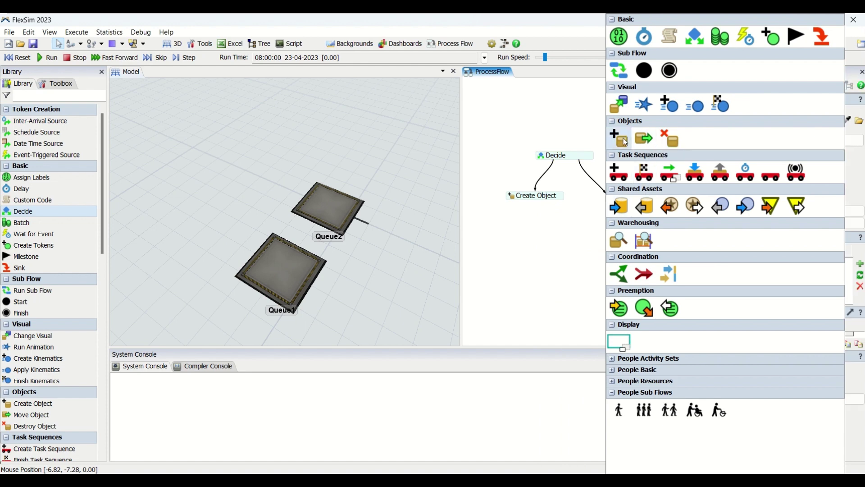
{"action": "left_click", "coordinate": [625, 141]}
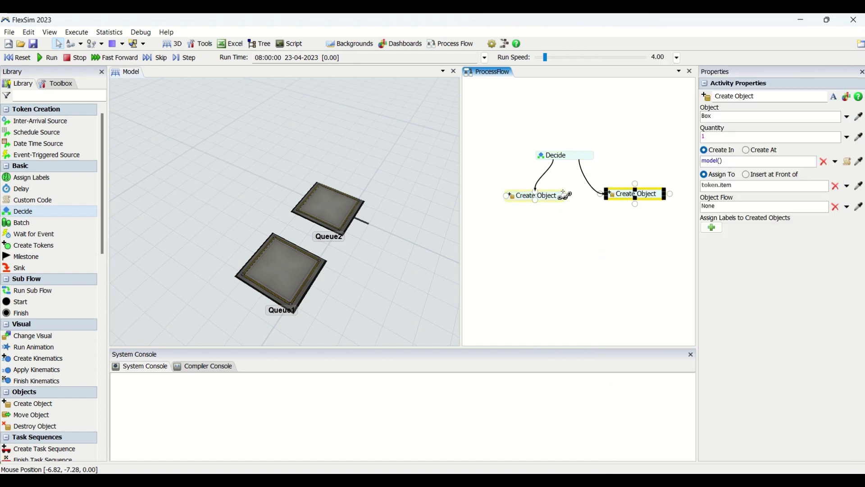
{"action": "scroll", "coordinate": [564, 193], "scroll_direction": "up", "scroll_amount": 2}
{"action": "left_click", "coordinate": [582, 142]}
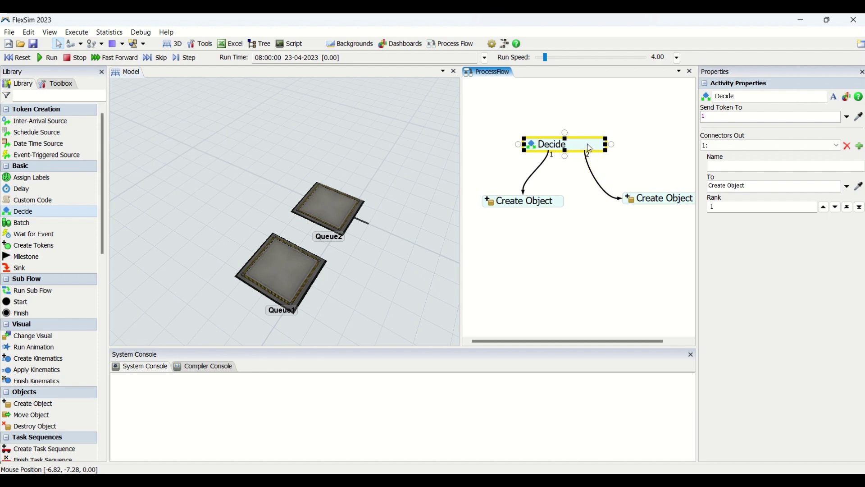
- Inspect Decide's routing options and its outgoing connectors' names and ranks
{"action": "left_click", "coordinate": [846, 116]}
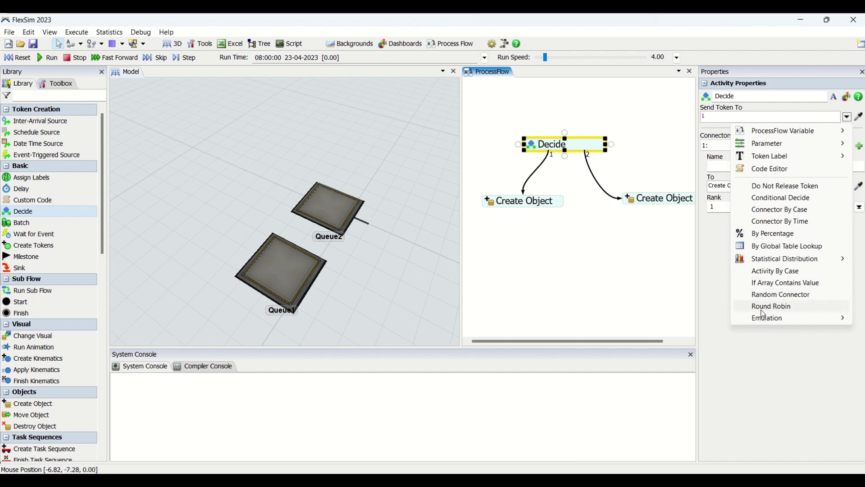
{"action": "left_click", "coordinate": [511, 225]}
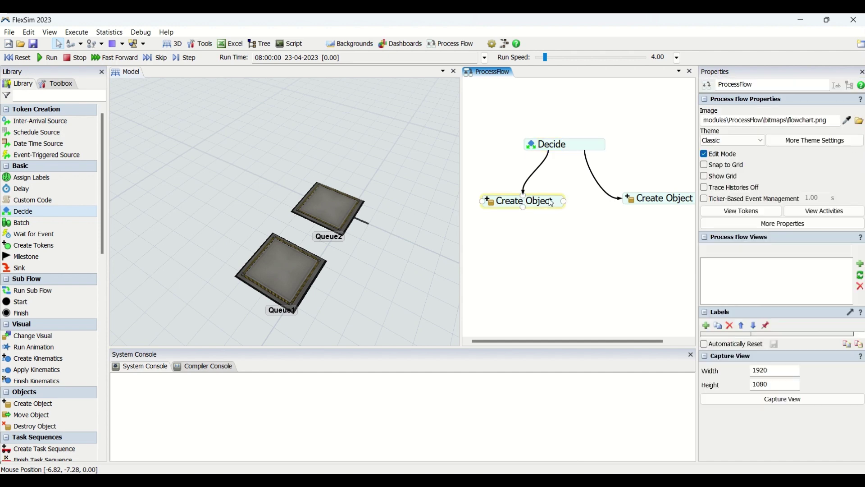
{"action": "left_click", "coordinate": [569, 149]}
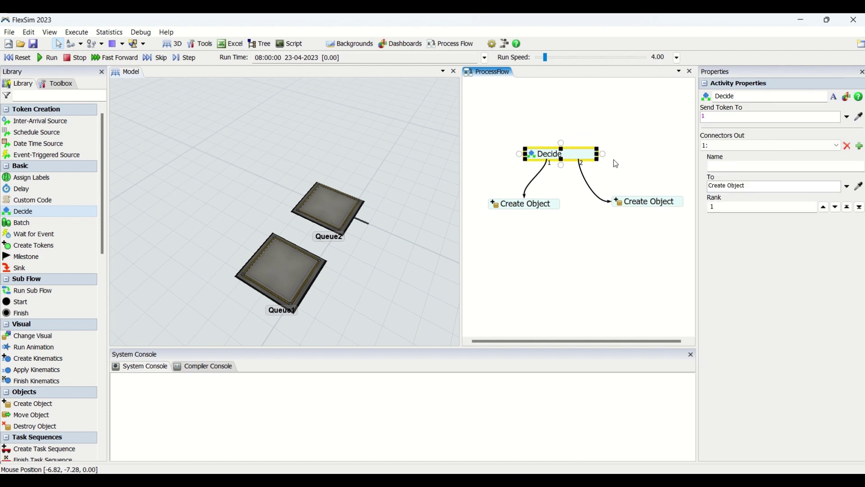
{"action": "left_click", "coordinate": [731, 146]}
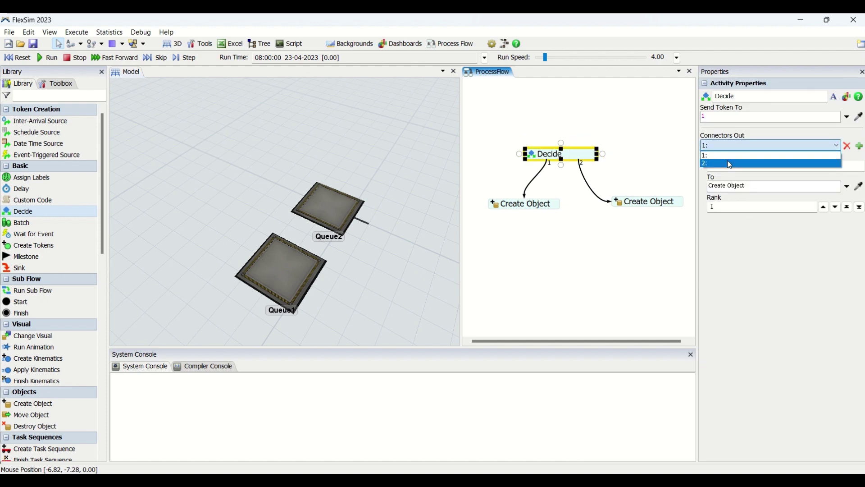
{"action": "left_click", "coordinate": [730, 163]}
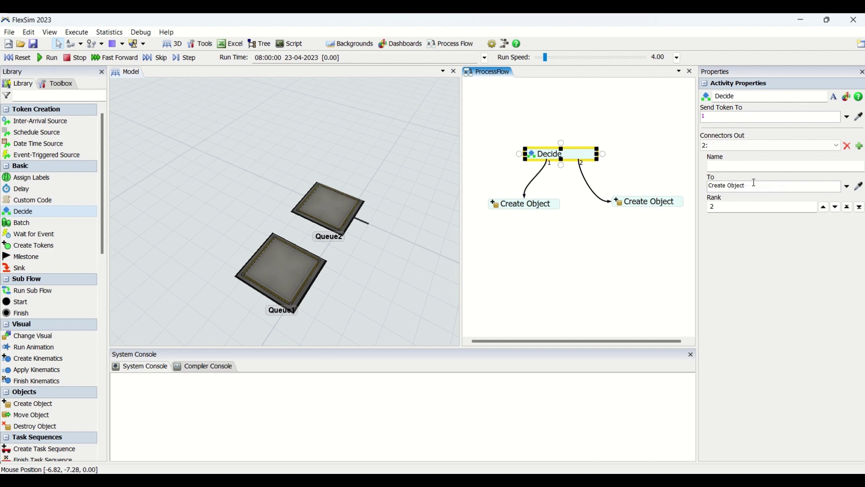
{"action": "left_click", "coordinate": [744, 165]}
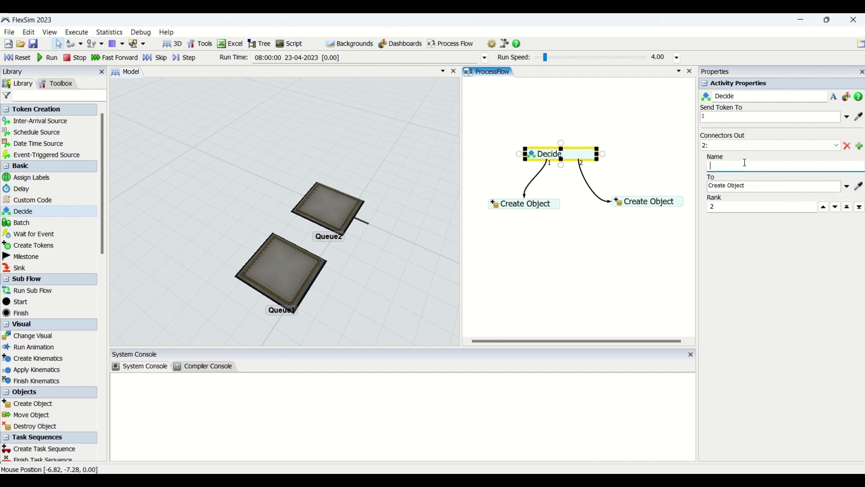
{"action": "left_click", "coordinate": [736, 207]}
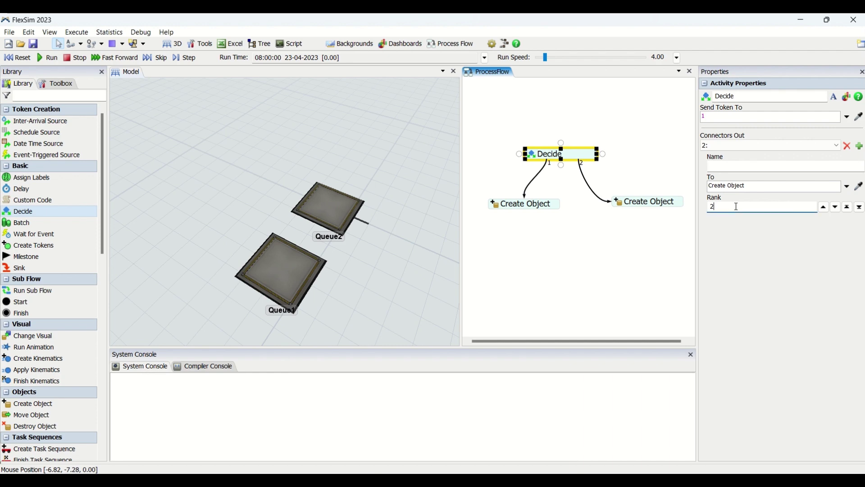
- Set Decide to Conditional Decide on token.labelName: true to connector 1, false to 2
{"action": "left_click", "coordinate": [847, 117]}
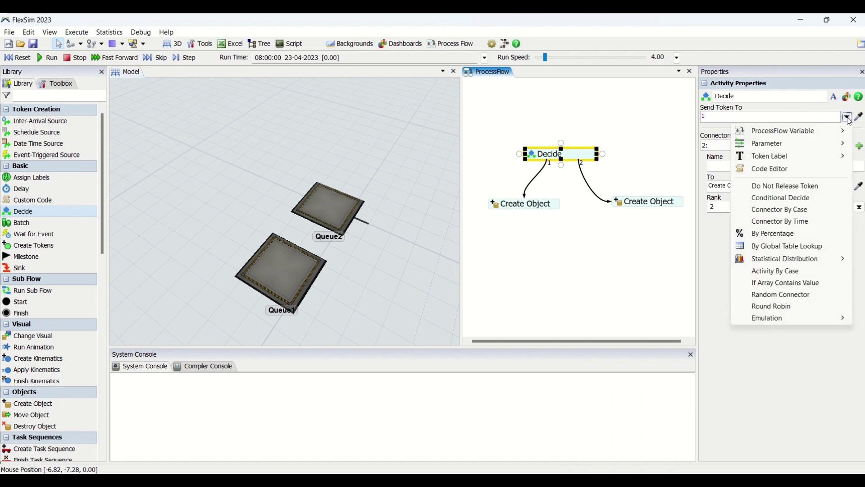
{"action": "left_click", "coordinate": [815, 203]}
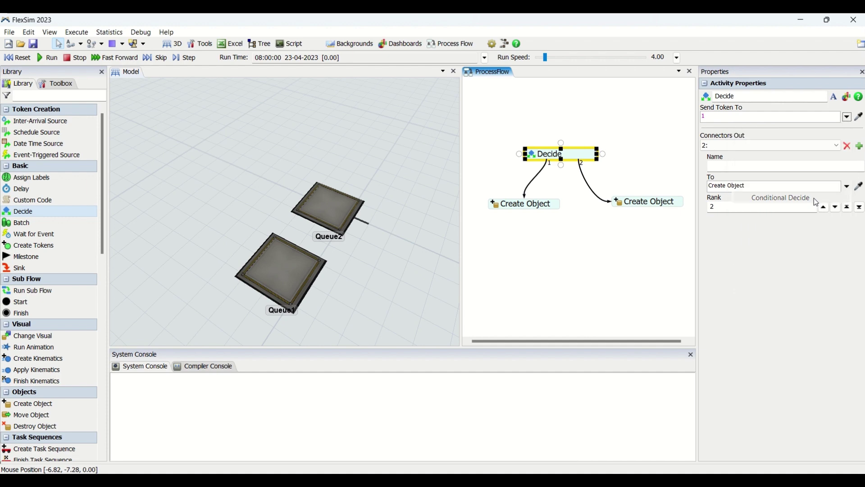
{"action": "left_click", "coordinate": [788, 133]}
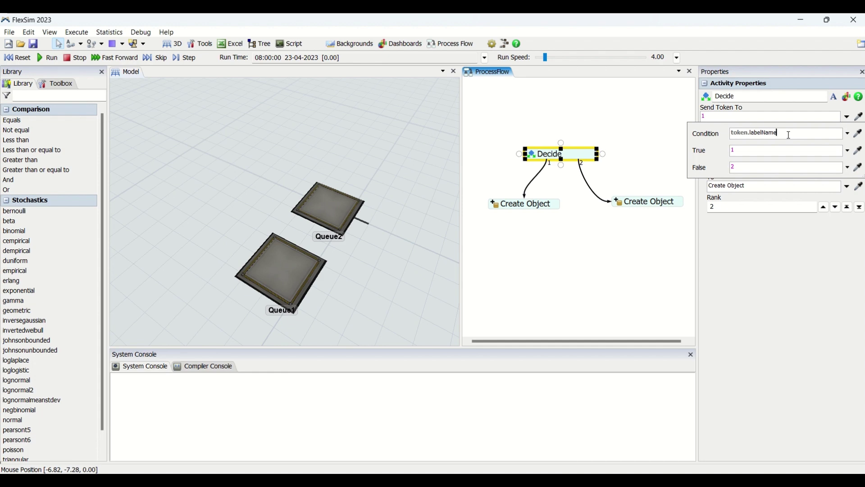
{"action": "left_click", "coordinate": [618, 240]}
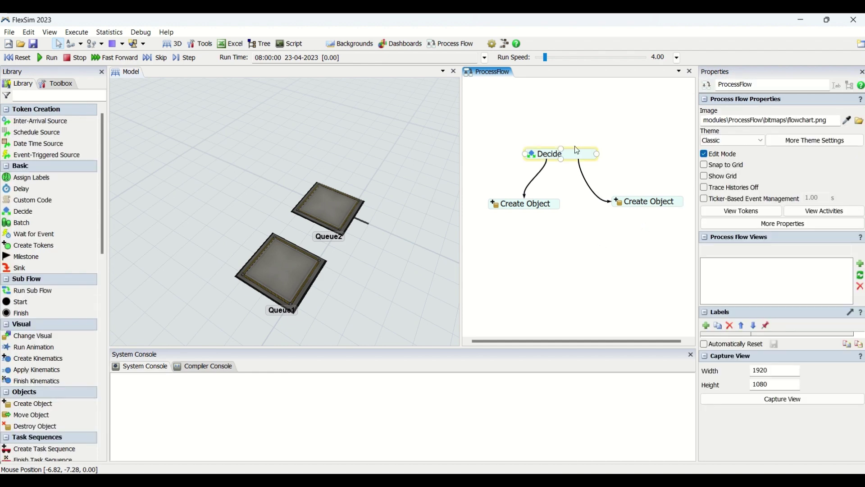
- Add an Inter-Arrival Source above Decide with inter-arrival time 2 and connect it to Decide
{"action": "double_click", "coordinate": [553, 113]}
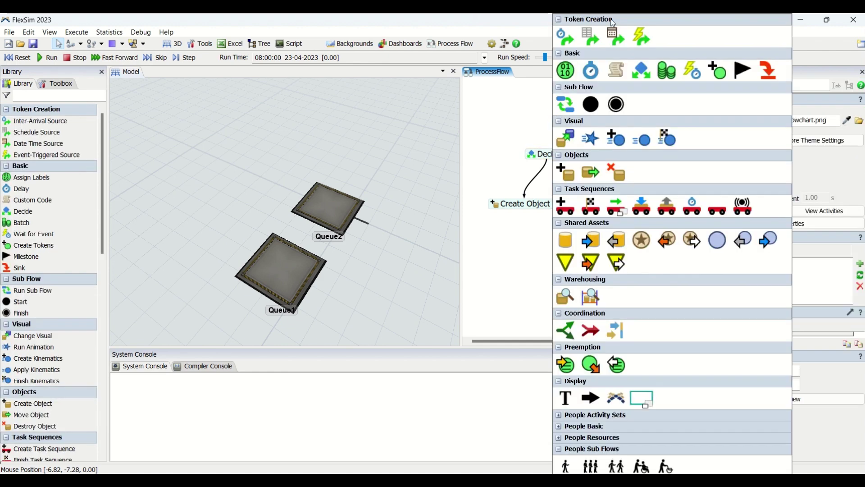
{"action": "left_click", "coordinate": [563, 36]}
{"action": "left_click_drag", "start_coordinate": [573, 121], "coordinate": [550, 123]}
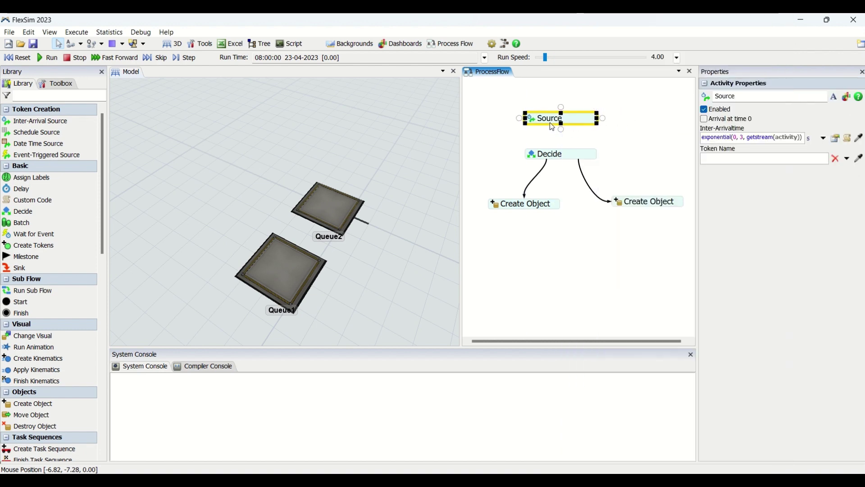
{"action": "left_click", "coordinate": [714, 139]}
{"action": "key", "text": "ctrl+a"}
{"action": "type", "text": "2"}
{"action": "left_click", "coordinate": [604, 145]}
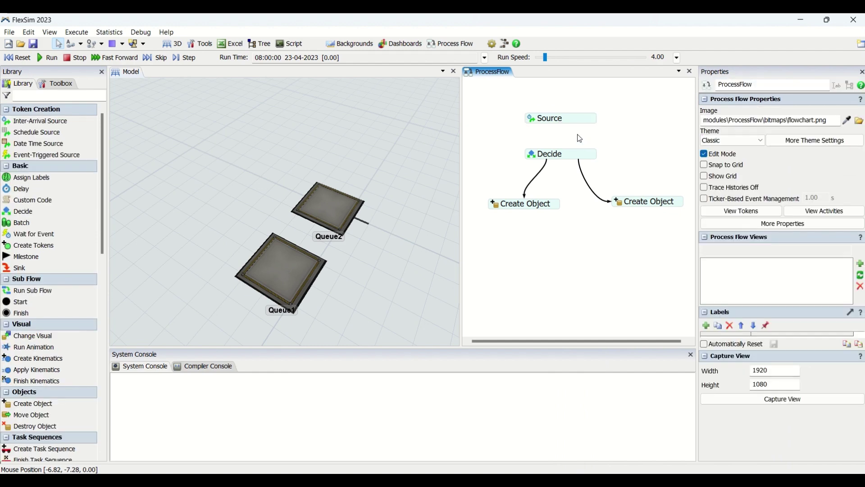
{"action": "left_click_drag", "start_coordinate": [561, 130], "coordinate": [560, 153]}
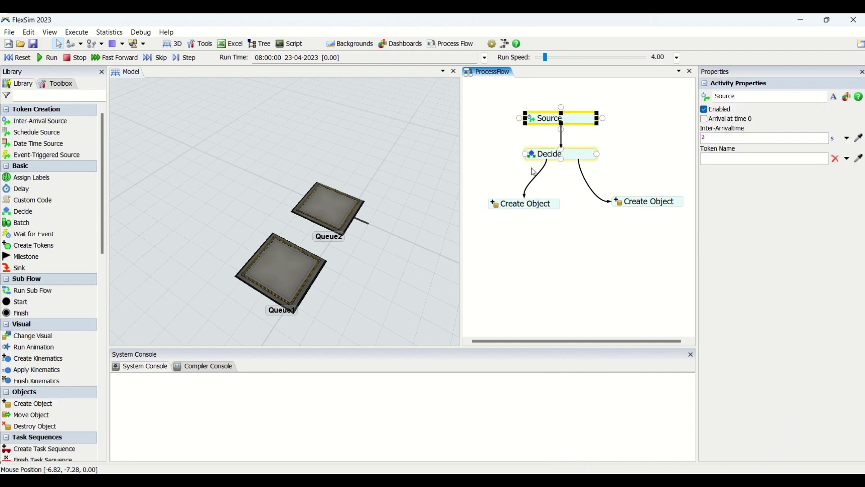
{"action": "left_click", "coordinate": [655, 190]}
{"action": "left_click", "coordinate": [586, 365]}
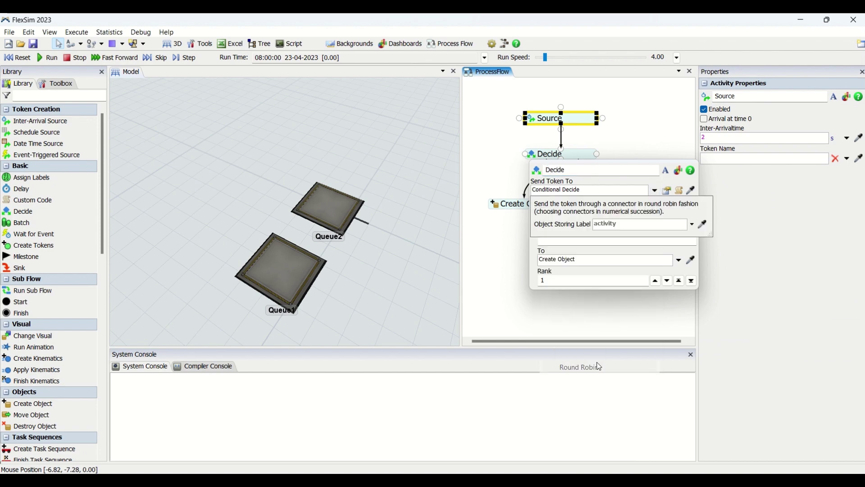
- Make the left Create Object create in Queue1 and the right one create cylinders in Queue2
{"action": "left_click", "coordinate": [498, 203]}
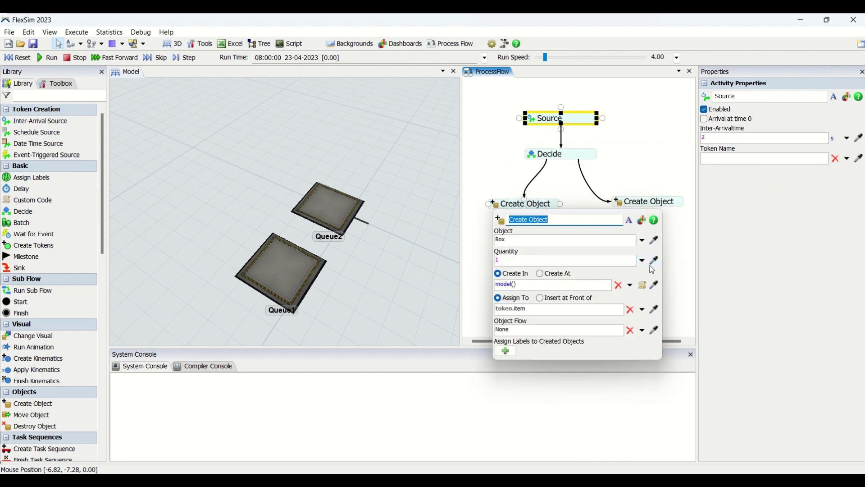
{"action": "left_click", "coordinate": [655, 285]}
{"action": "left_click", "coordinate": [311, 270]}
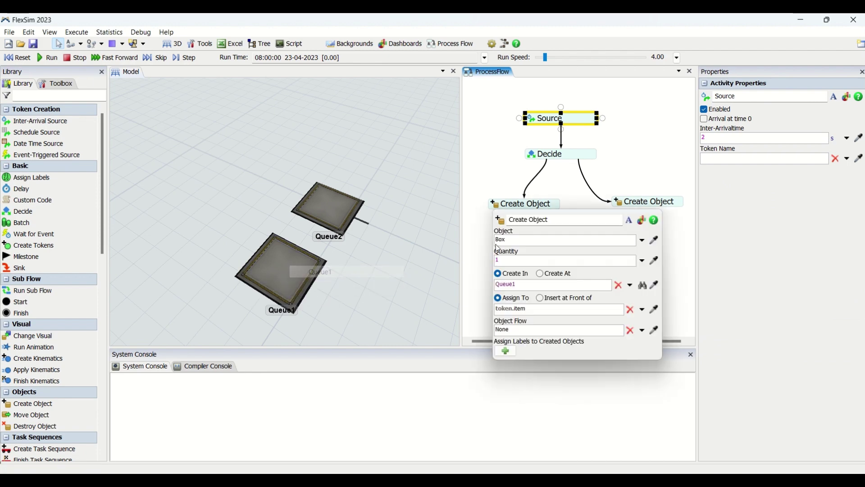
{"action": "left_click", "coordinate": [644, 202]}
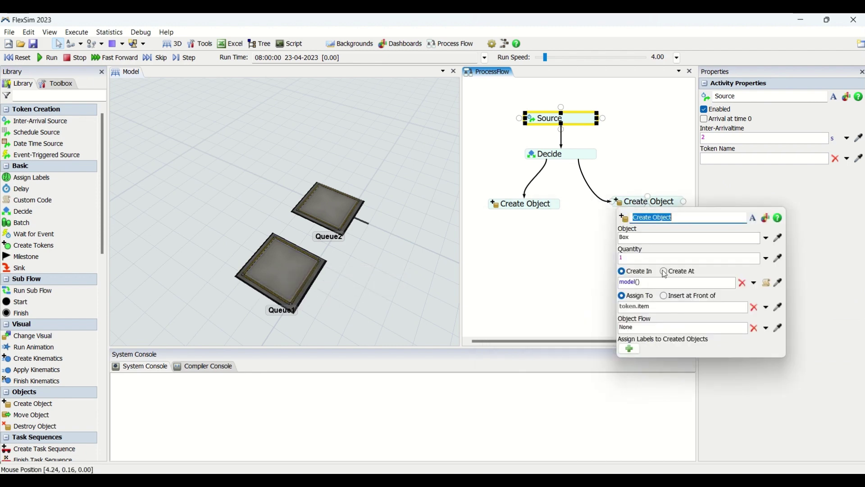
{"action": "left_click", "coordinate": [766, 238]}
{"action": "mouse_move", "coordinate": [734, 312]}
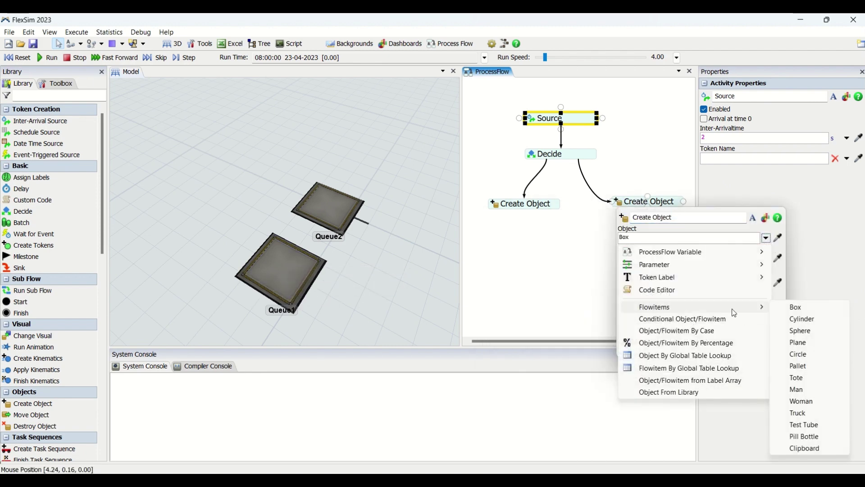
{"action": "left_click", "coordinate": [801, 319]}
{"action": "left_click", "coordinate": [783, 285]}
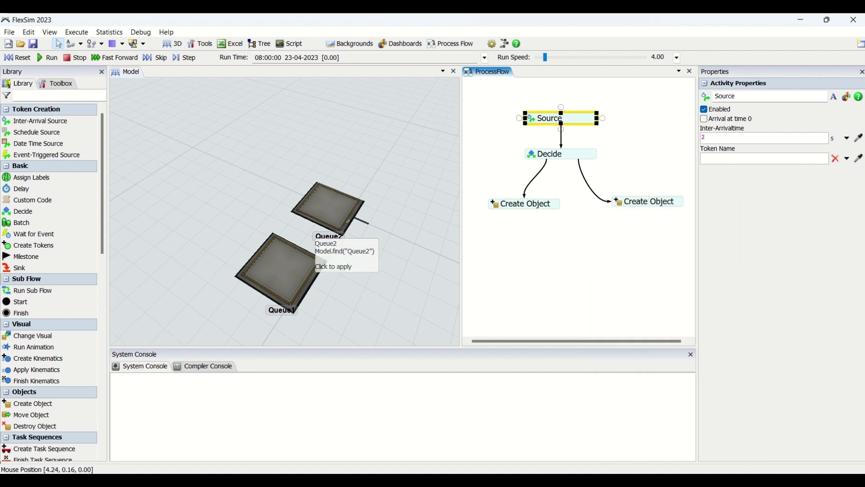
{"action": "left_click", "coordinate": [353, 217]}
{"action": "left_click", "coordinate": [519, 225]}
- Add a Sink after the left Create Object and connect the right Create Object to it
{"action": "left_click", "coordinate": [521, 205]}
{"action": "left_click_drag", "start_coordinate": [518, 209], "coordinate": [571, 244]}
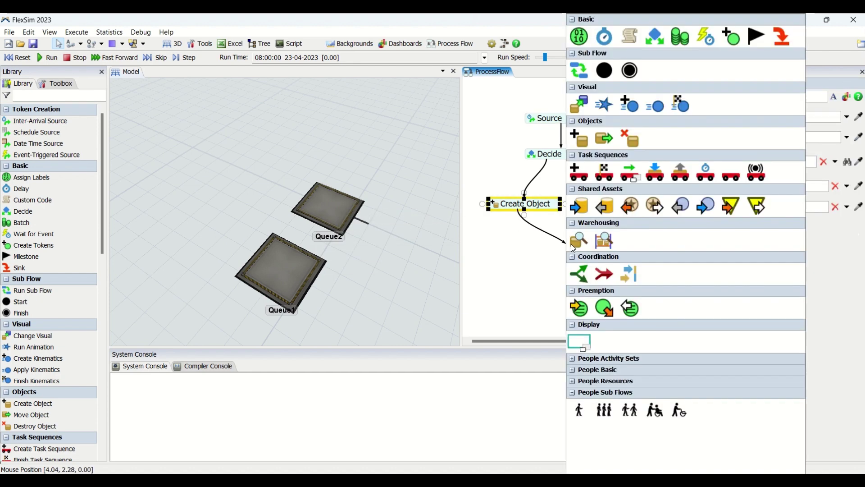
{"action": "left_click", "coordinate": [785, 36]}
{"action": "left_click", "coordinate": [647, 203]}
{"action": "left_click_drag", "start_coordinate": [646, 207], "coordinate": [627, 247]}
{"action": "left_click", "coordinate": [569, 272]}
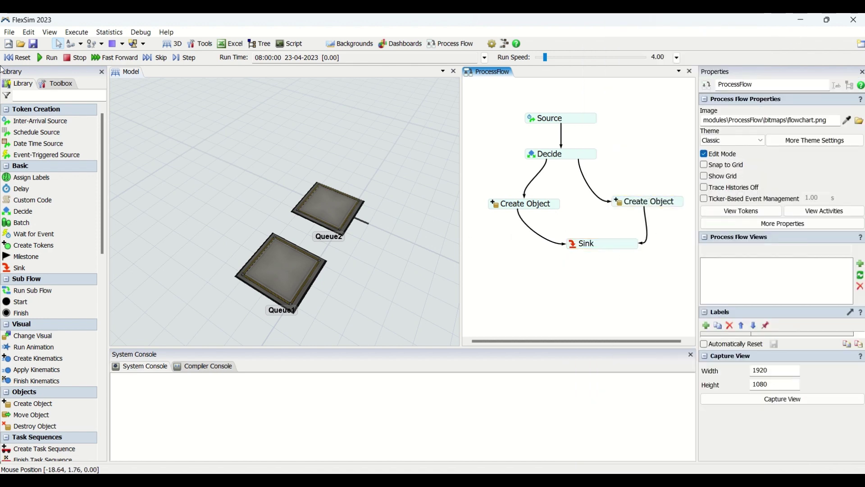
- Run the model, checking Decide while queues fill, then reset to time 0.00
{"action": "left_click", "coordinate": [48, 57]}
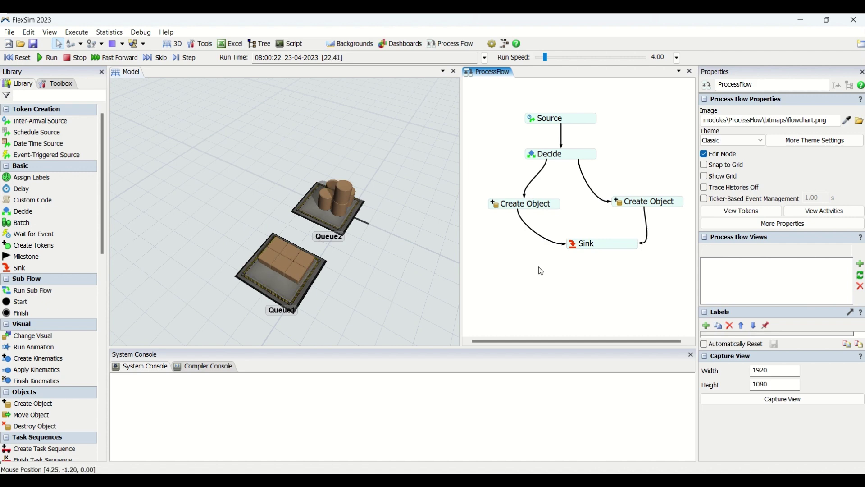
{"action": "left_click", "coordinate": [564, 158]}
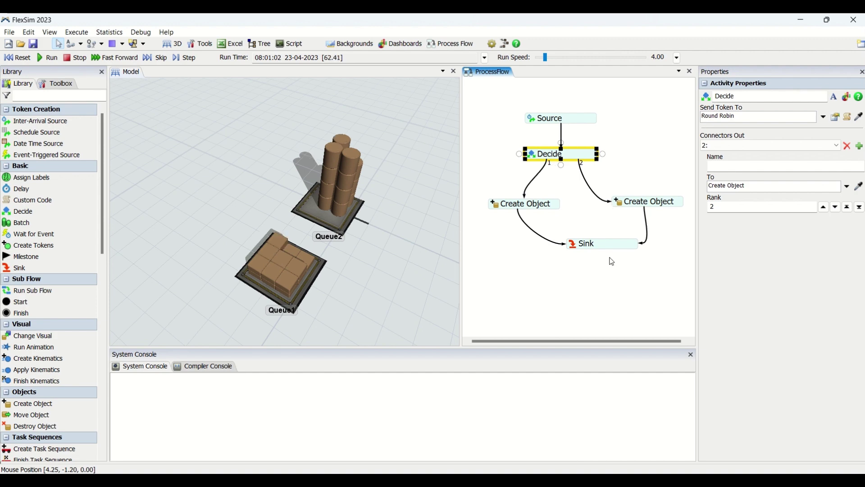
{"action": "left_click_drag", "start_coordinate": [554, 280], "coordinate": [547, 272]}
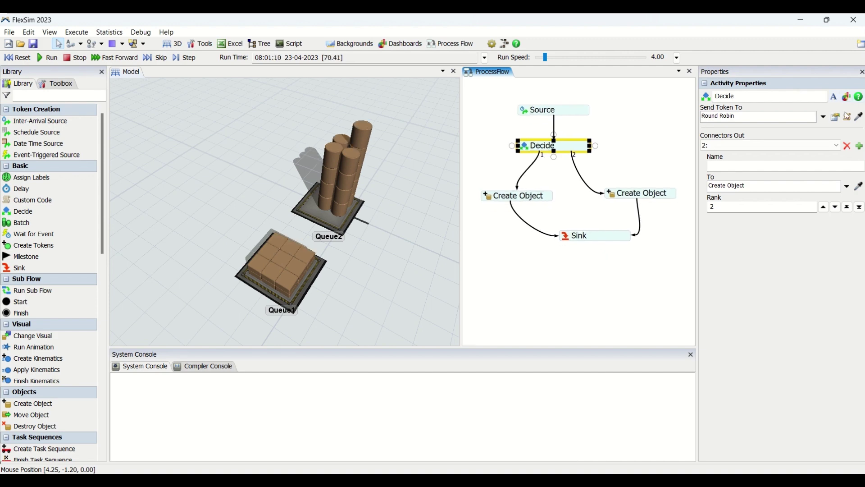
{"action": "left_click", "coordinate": [16, 57]}
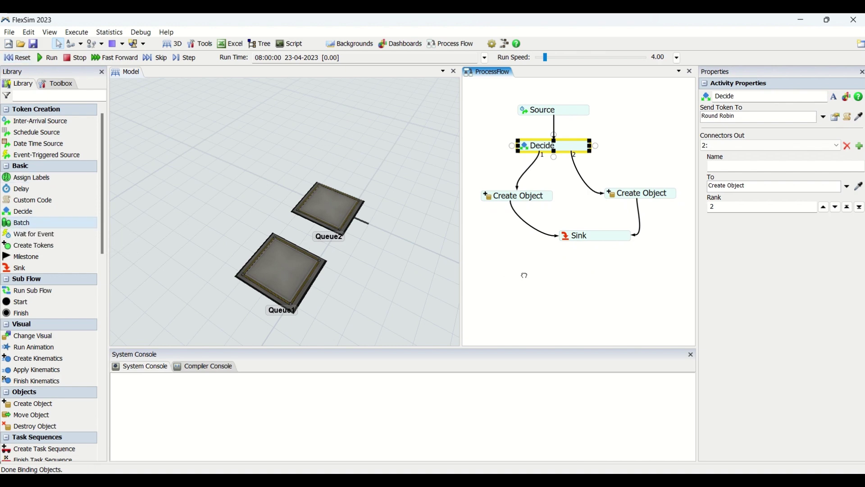
- Add a Batch activity below the flow, nudged slightly left
{"action": "left_click_drag", "start_coordinate": [524, 275], "coordinate": [526, 277]}
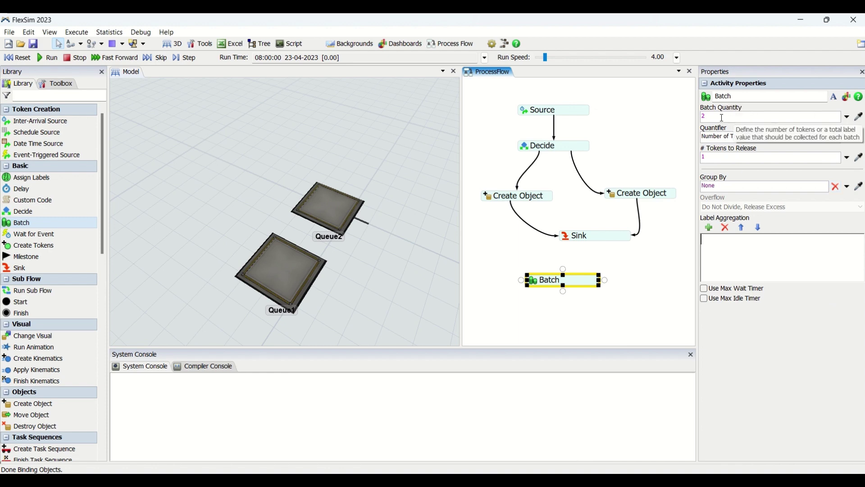
{"action": "left_click_drag", "start_coordinate": [575, 283], "coordinate": [563, 282]}
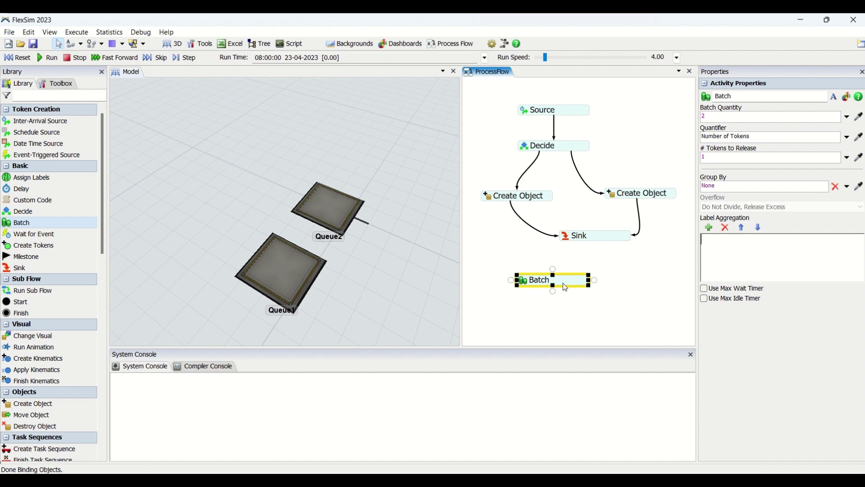
{"action": "left_click", "coordinate": [721, 116]}
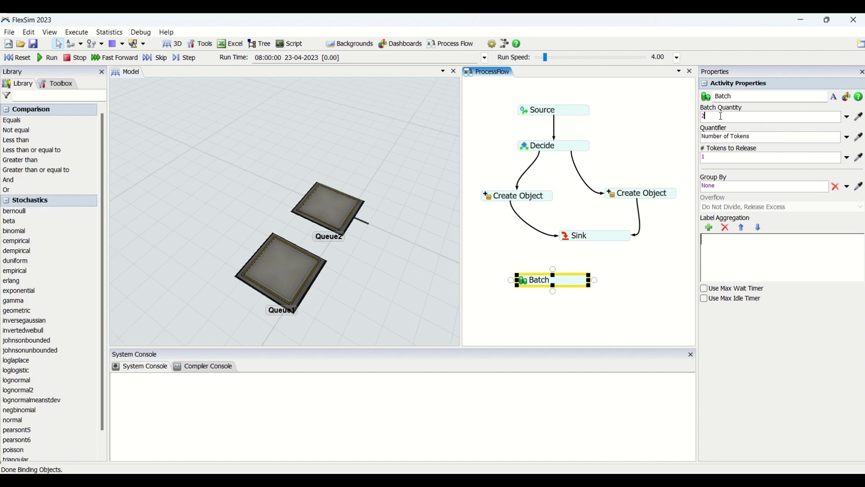
{"action": "left_click_drag", "start_coordinate": [722, 116], "coordinate": [689, 117]}
{"action": "left_click_drag", "start_coordinate": [737, 155], "coordinate": [701, 157]}
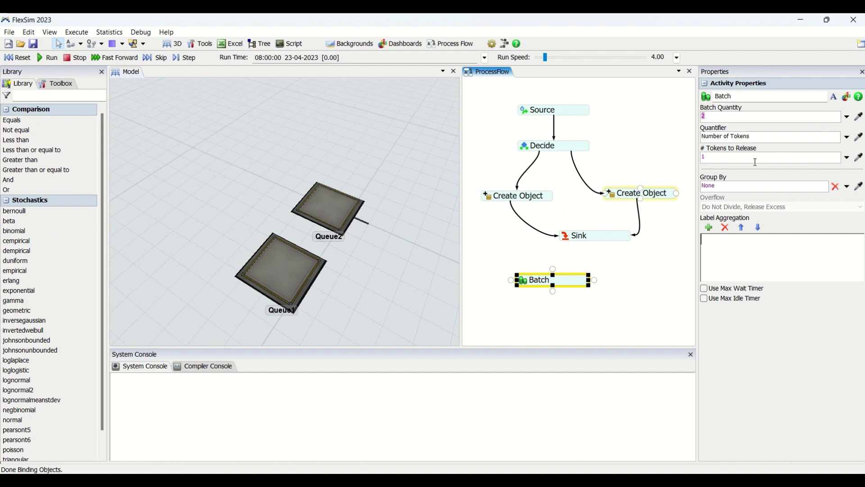
- Set the Batch quantity to 5 and tokens to release to 2
{"action": "left_click", "coordinate": [774, 136]}
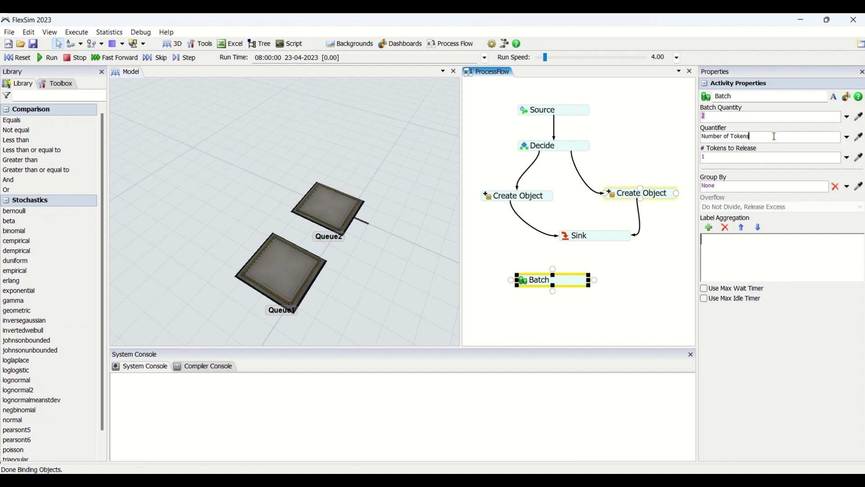
{"action": "left_click", "coordinate": [847, 137]}
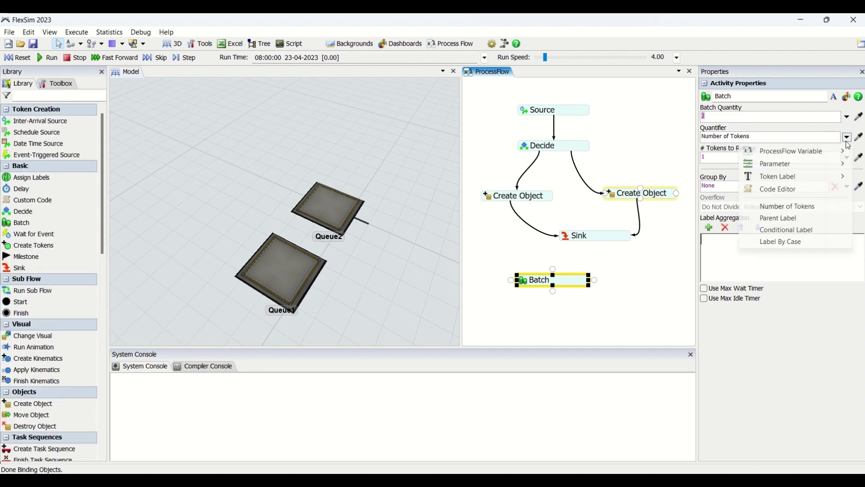
{"action": "left_click", "coordinate": [846, 138]}
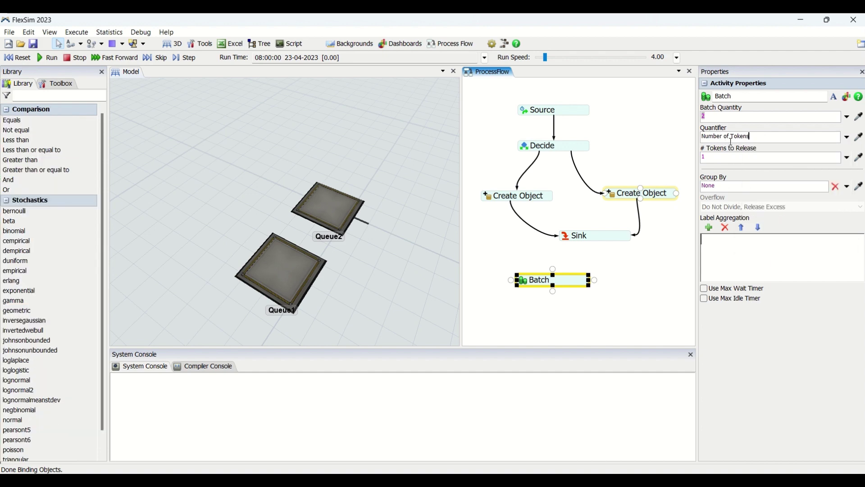
{"action": "left_click", "coordinate": [846, 138]}
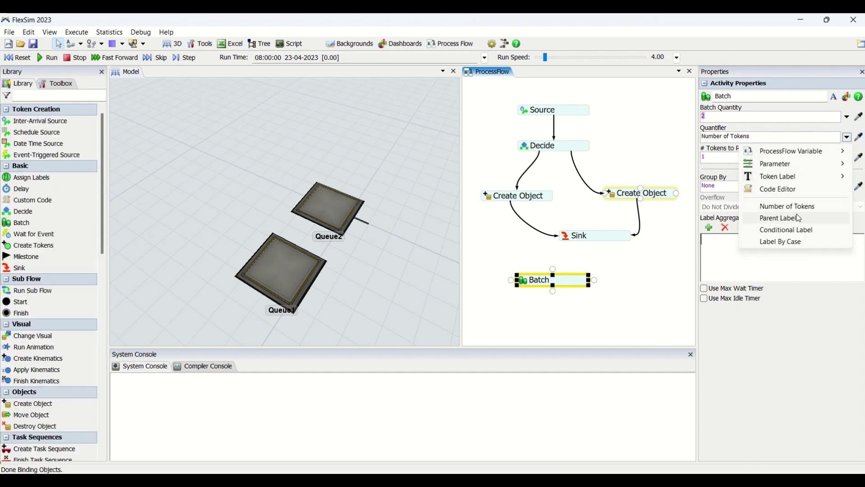
{"action": "left_click", "coordinate": [717, 115]}
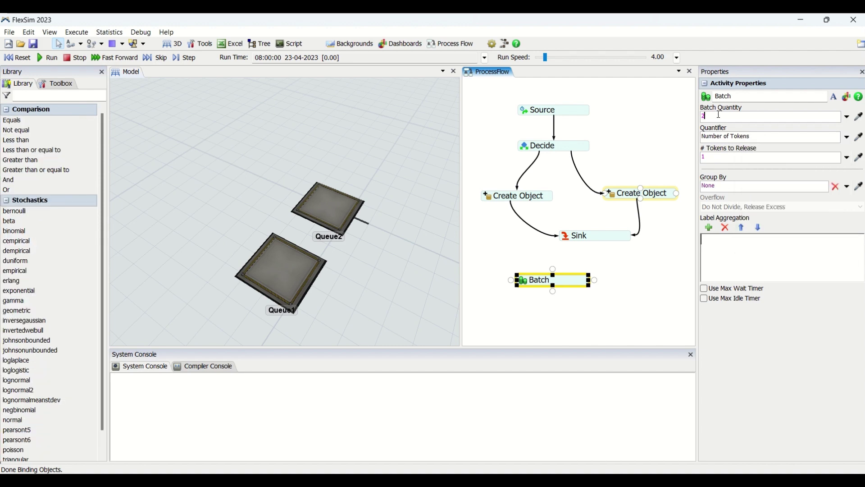
{"action": "type", "text": "5"}
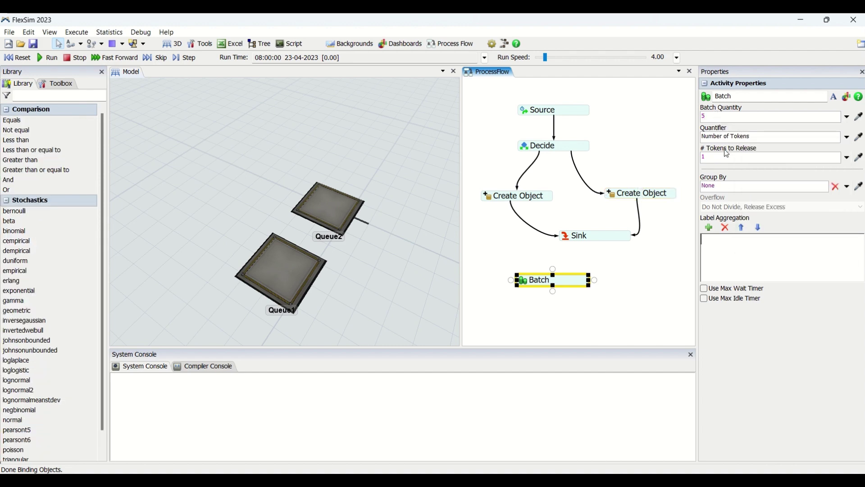
{"action": "left_click", "coordinate": [721, 160]}
{"action": "type", "text": "2"}
{"action": "key", "text": "Return"}
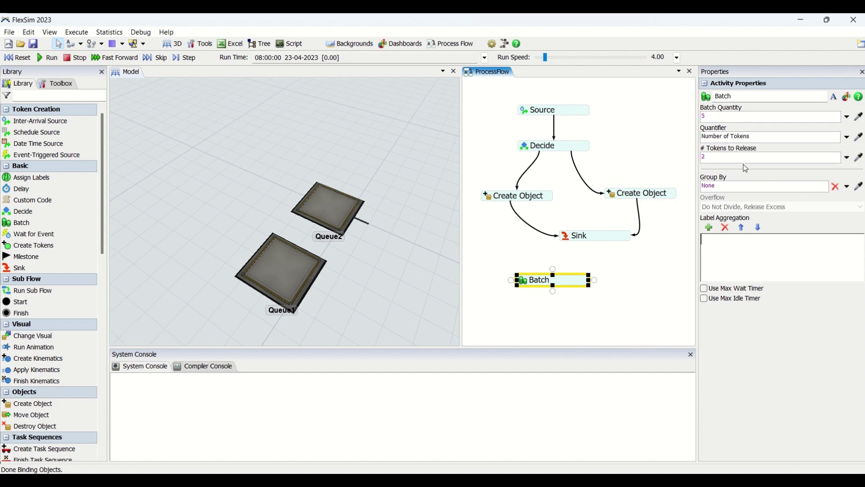
- Switch the quantifier to Parent Label and set the batch quantity to token.lablename
{"action": "left_click", "coordinate": [847, 137]}
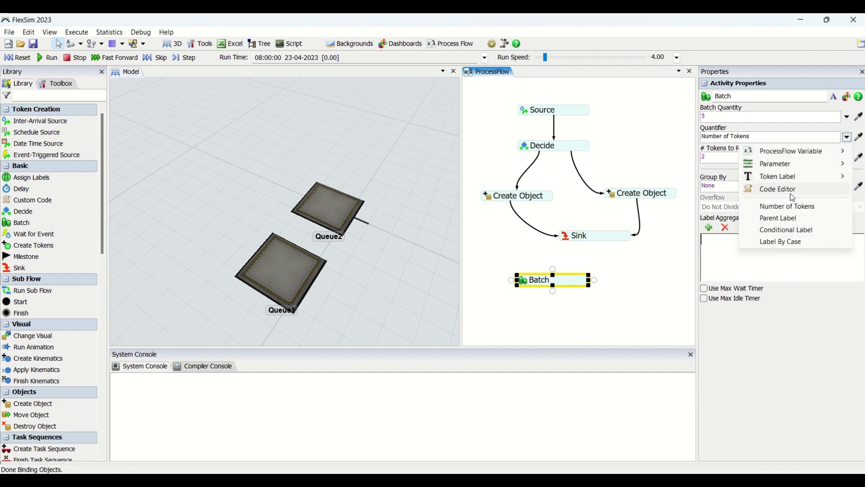
{"action": "left_click", "coordinate": [776, 220]}
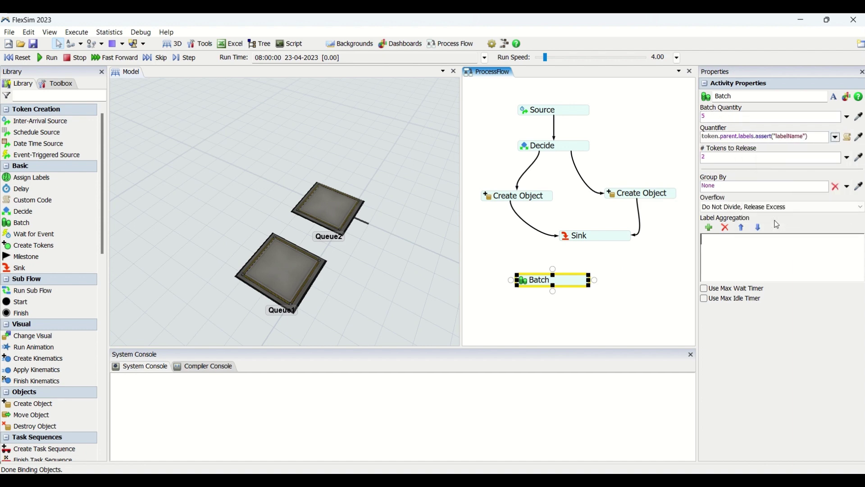
{"action": "left_click", "coordinate": [737, 156]}
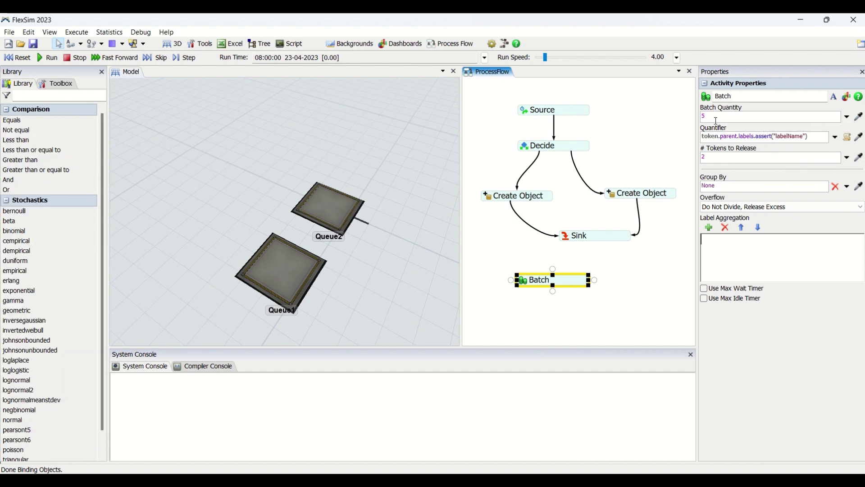
{"action": "left_click", "coordinate": [714, 117]}
{"action": "type", "text": "toke"}
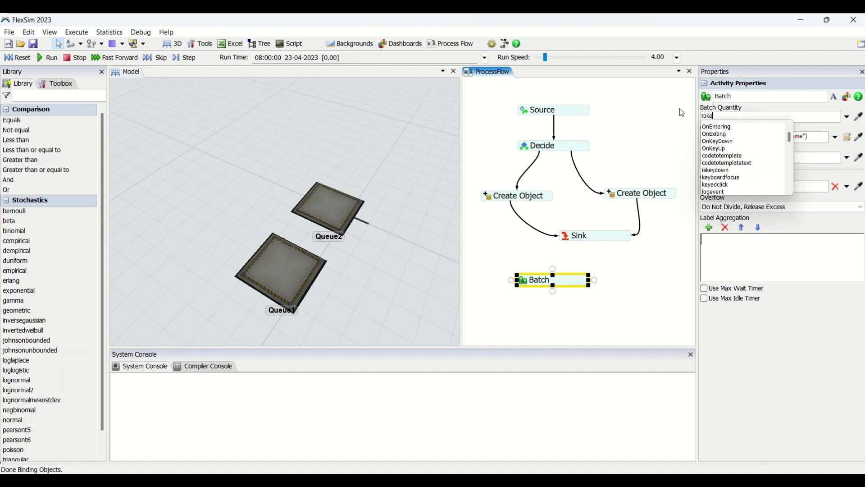
{"action": "type", "text": "n.item."}
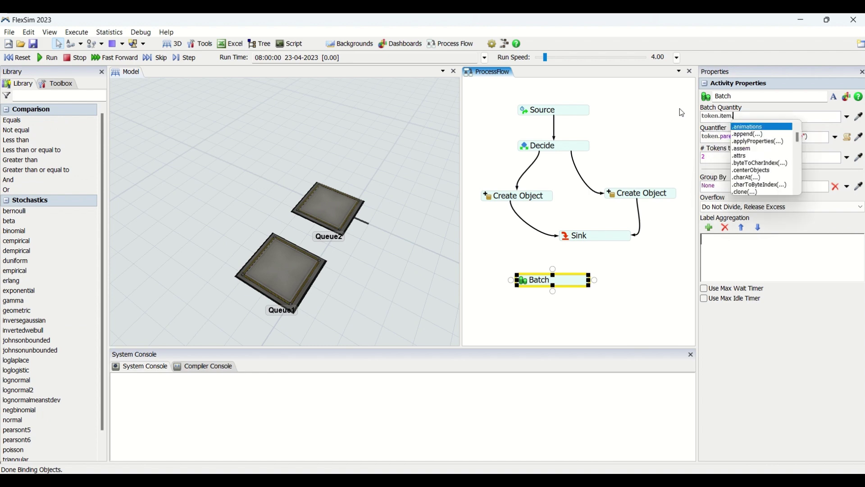
{"action": "type", "text": "lablename"}
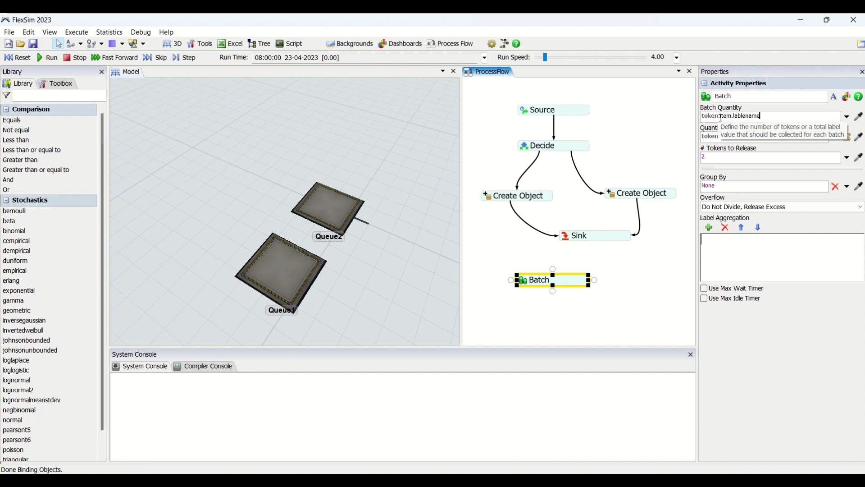
{"action": "left_click_drag", "start_coordinate": [720, 116], "coordinate": [731, 117]}
{"action": "key", "text": "BackSpace"}
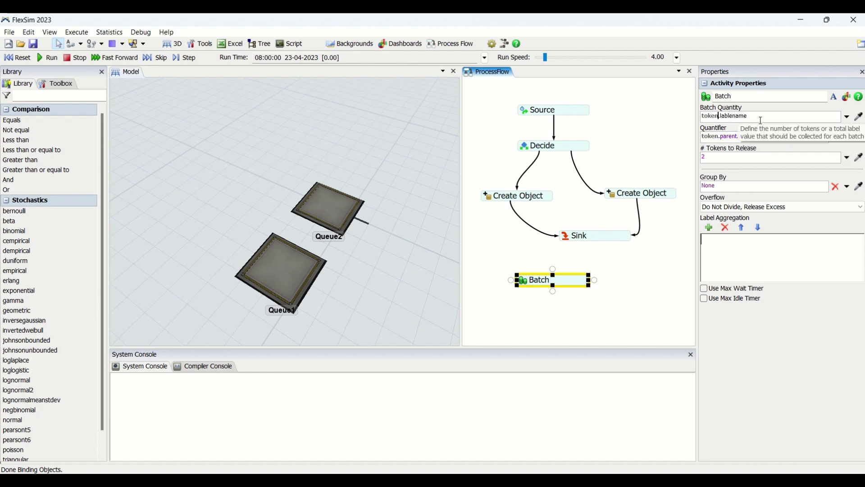
{"action": "key", "text": "ctrl+a"}
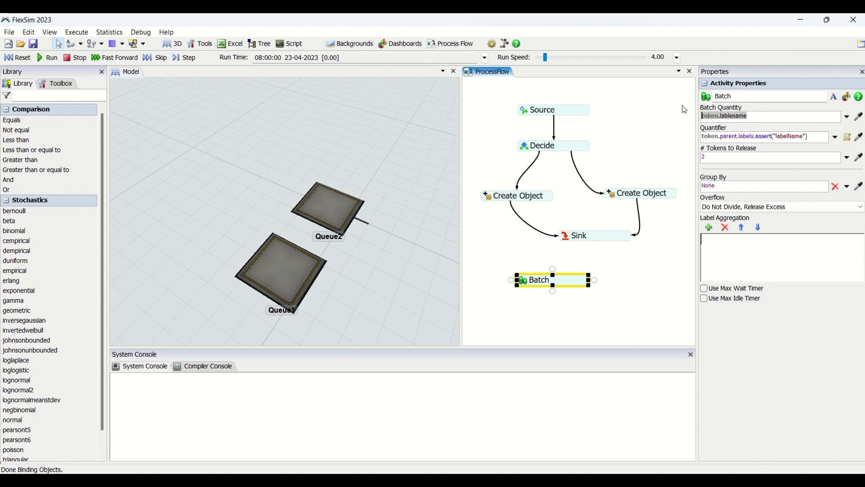
{"action": "left_click", "coordinate": [729, 163]}
{"action": "key", "text": "ctrl+a"}
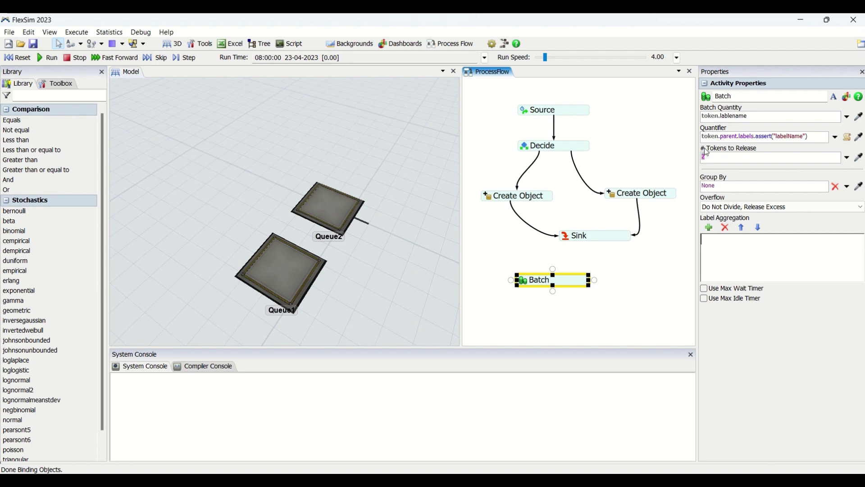
- Cycle the Batch quantifier through Number of Tokens and back to Parent Label
{"action": "left_click", "coordinate": [835, 137]}
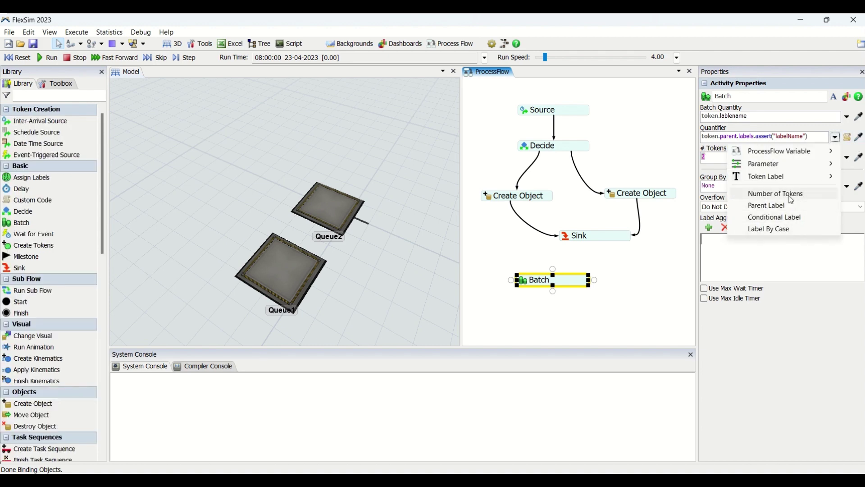
{"action": "left_click", "coordinate": [710, 198]}
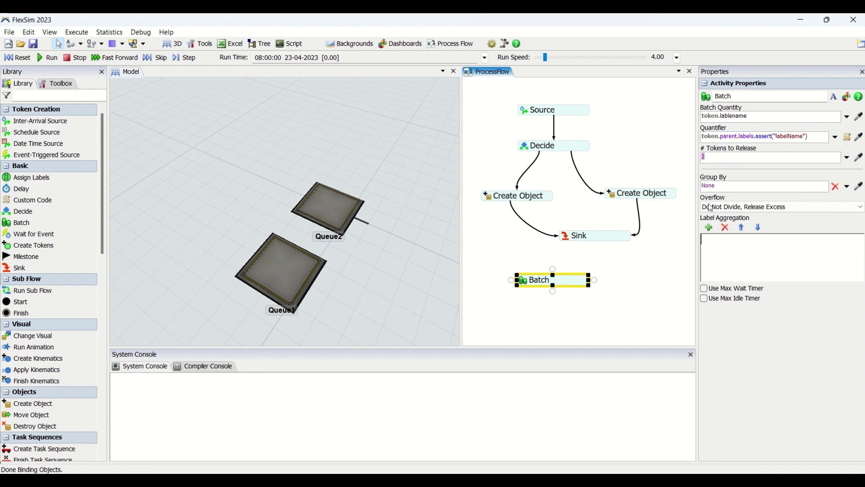
{"action": "left_click", "coordinate": [835, 137]}
{"action": "left_click", "coordinate": [794, 193]}
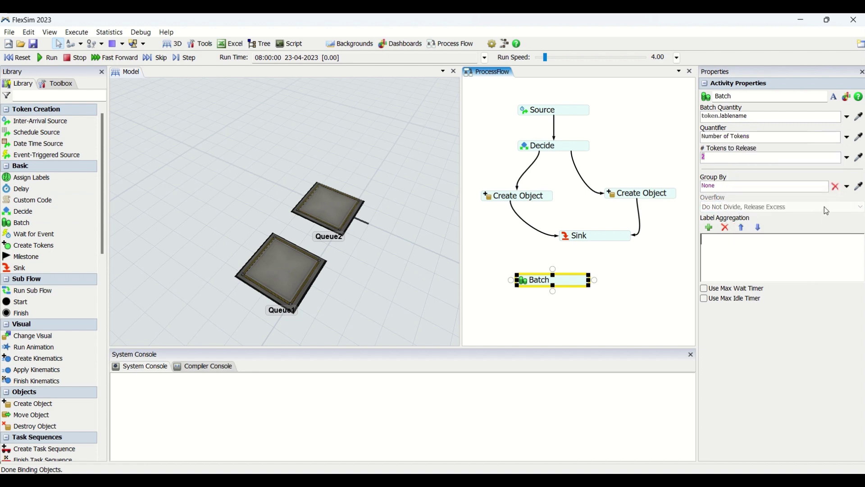
{"action": "left_click", "coordinate": [756, 116]}
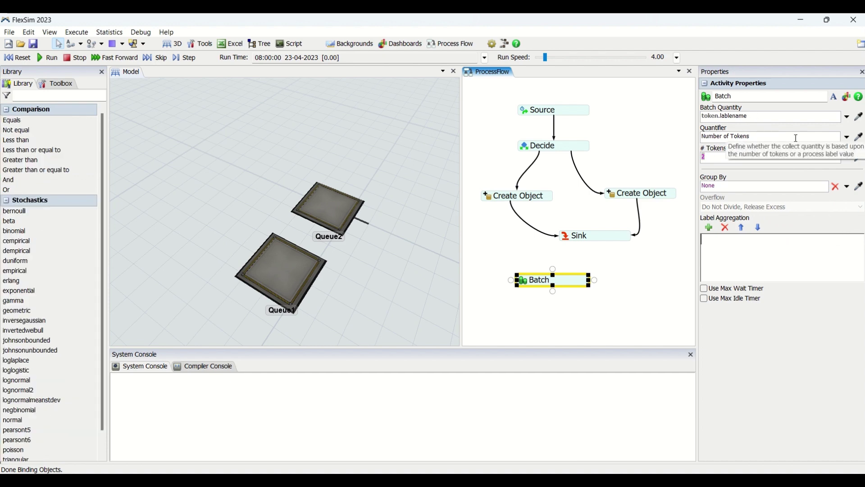
{"action": "left_click", "coordinate": [848, 136]}
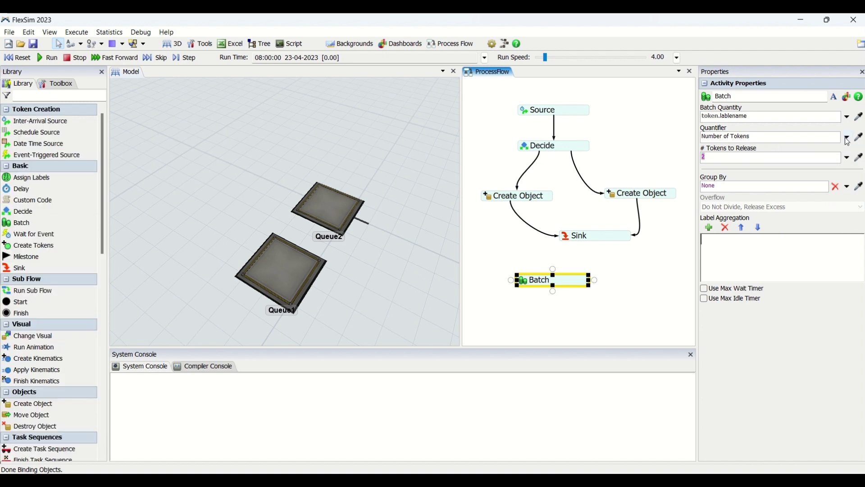
{"action": "left_click", "coordinate": [792, 219]}
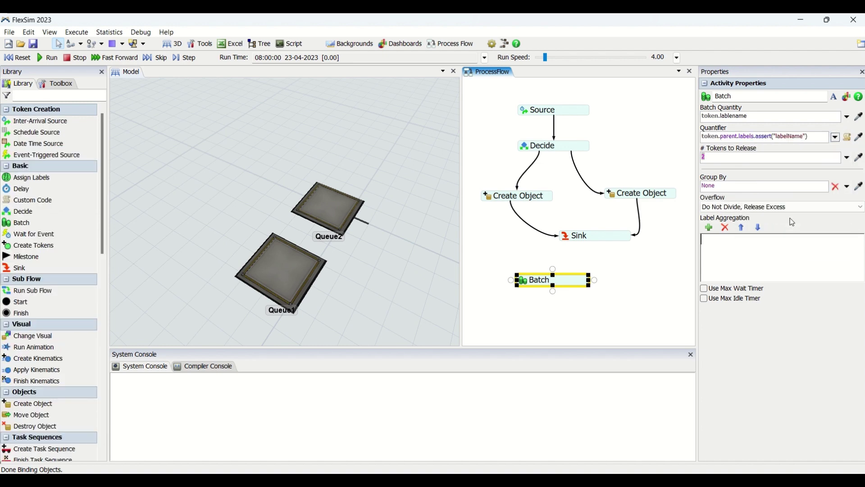
- Keep overflow as Do Not Divide, Release Excess and set the quantifier to Number of Tokens
{"action": "left_click", "coordinate": [786, 207]}
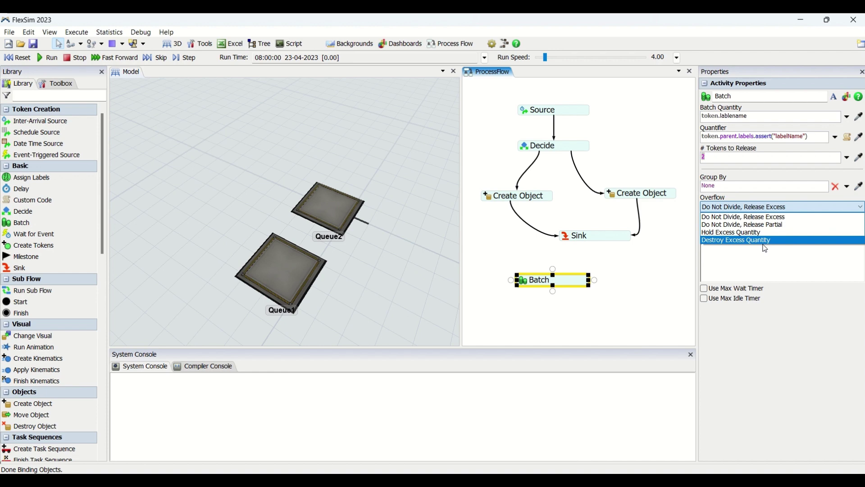
{"action": "left_click", "coordinate": [837, 134]}
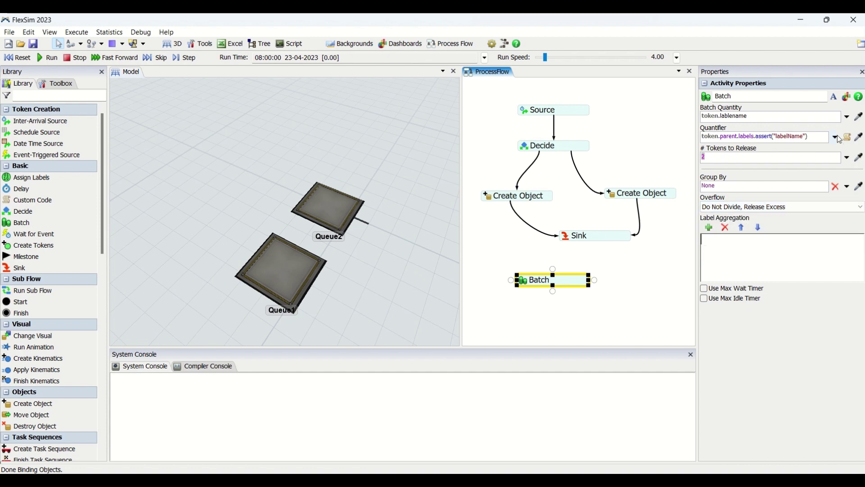
{"action": "left_click", "coordinate": [837, 134]}
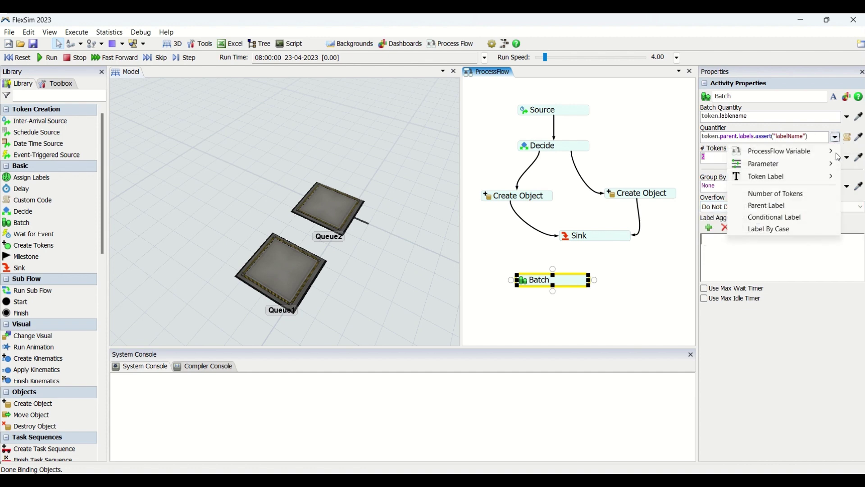
{"action": "left_click", "coordinate": [794, 200]}
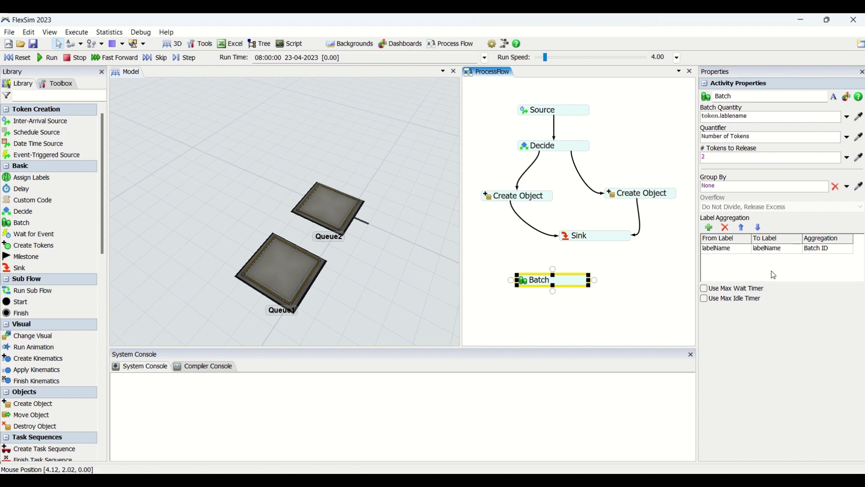
{"action": "left_click", "coordinate": [723, 252]}
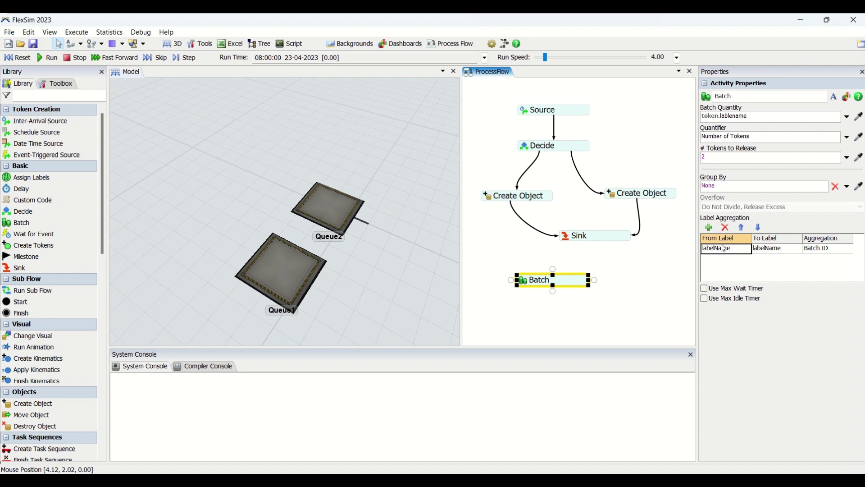
{"action": "left_click", "coordinate": [816, 251]}
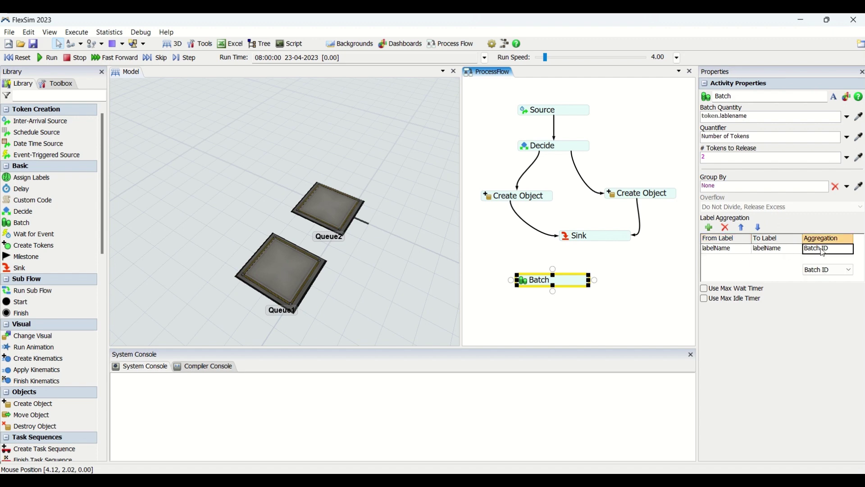
{"action": "left_click", "coordinate": [735, 253]}
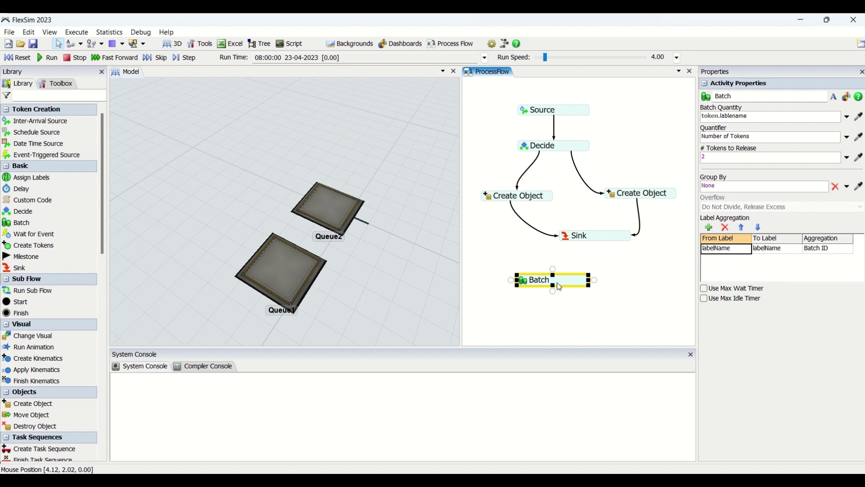
{"action": "key", "text": "Tab"}
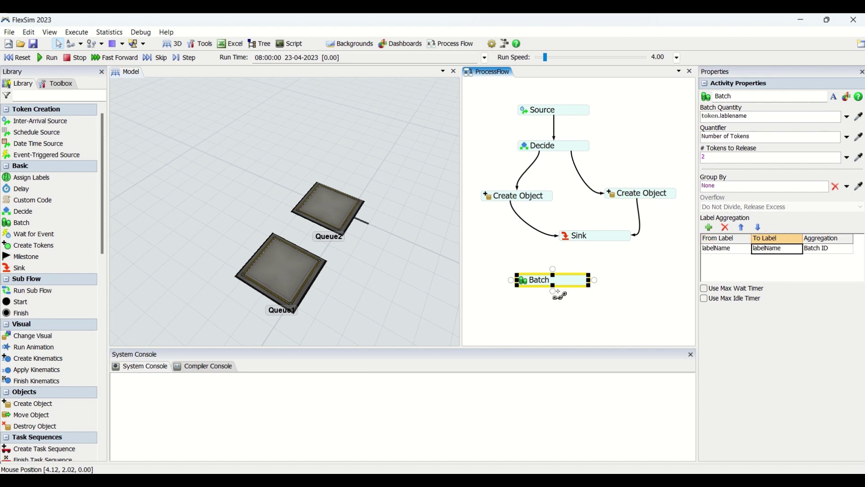
{"action": "key", "text": "Tab"}
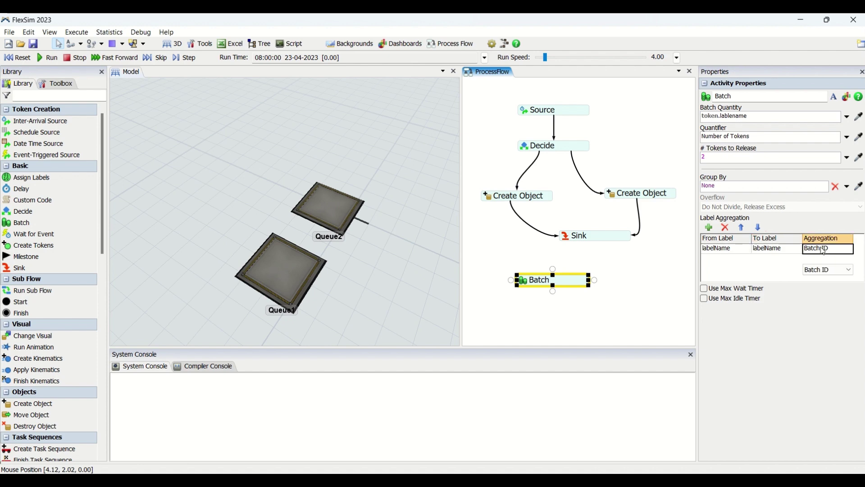
{"action": "left_click", "coordinate": [730, 252]}
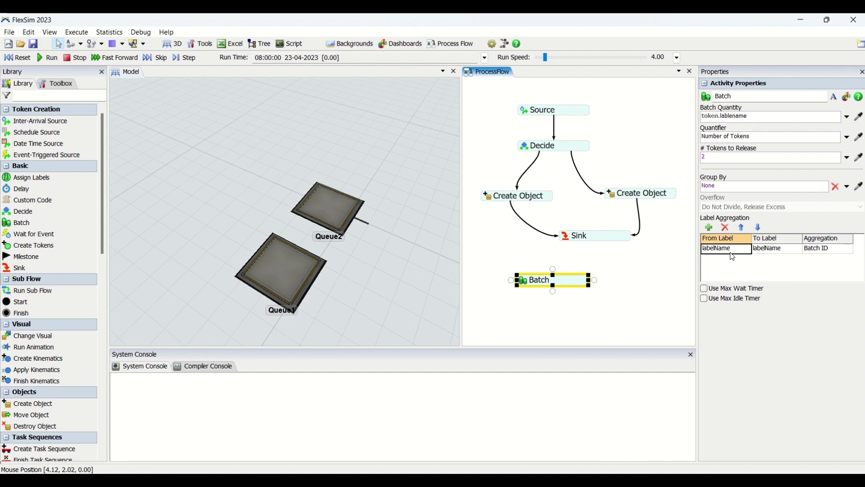
{"action": "left_click", "coordinate": [767, 256]}
{"action": "left_click", "coordinate": [726, 252]}
{"action": "left_click", "coordinate": [787, 252]}
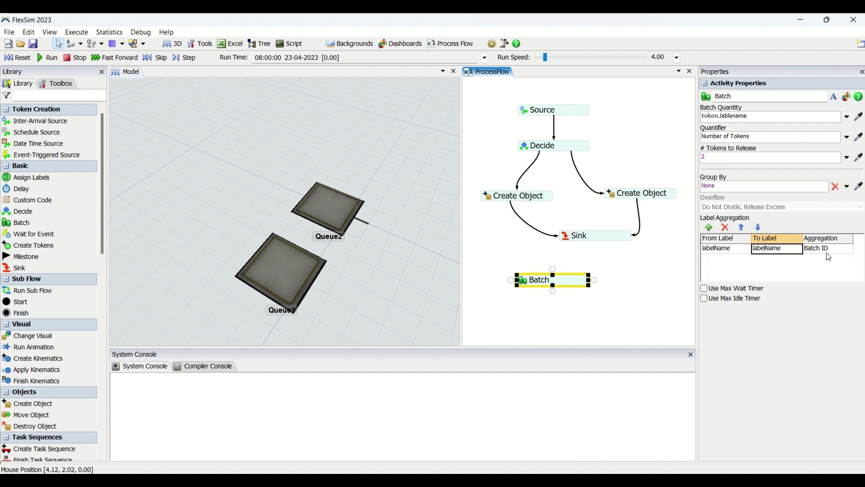
{"action": "left_click", "coordinate": [813, 249]}
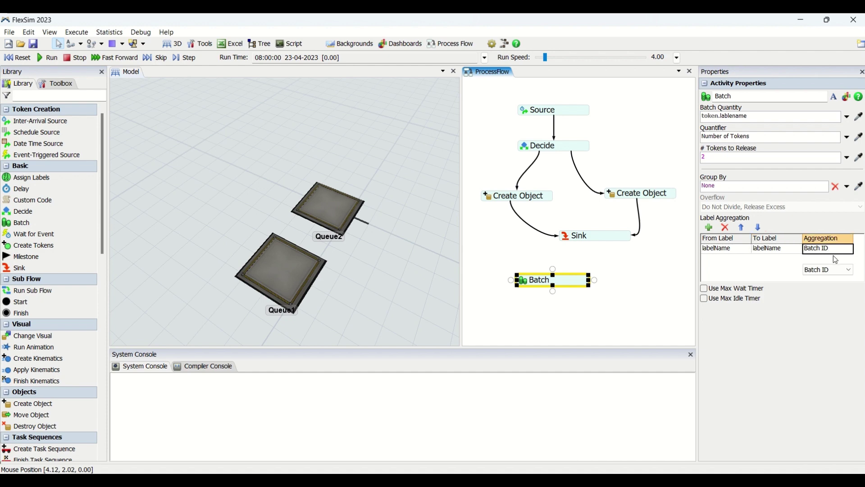
{"action": "left_click", "coordinate": [836, 270]}
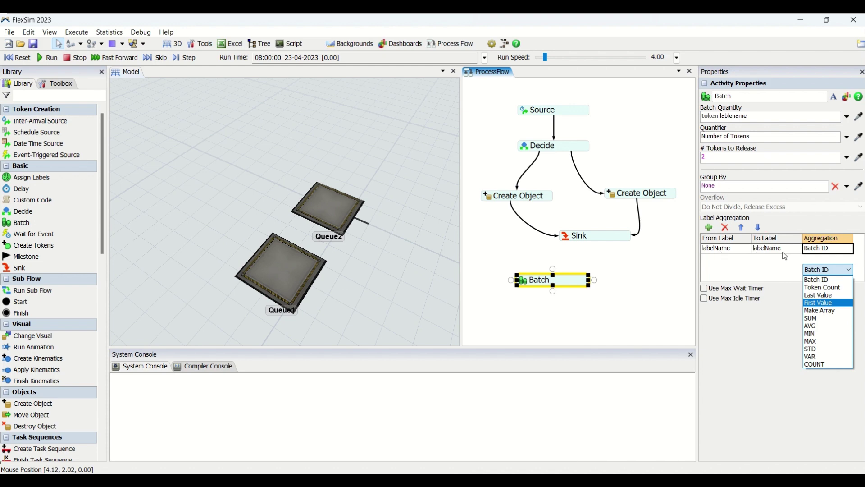
{"action": "left_click", "coordinate": [755, 275]}
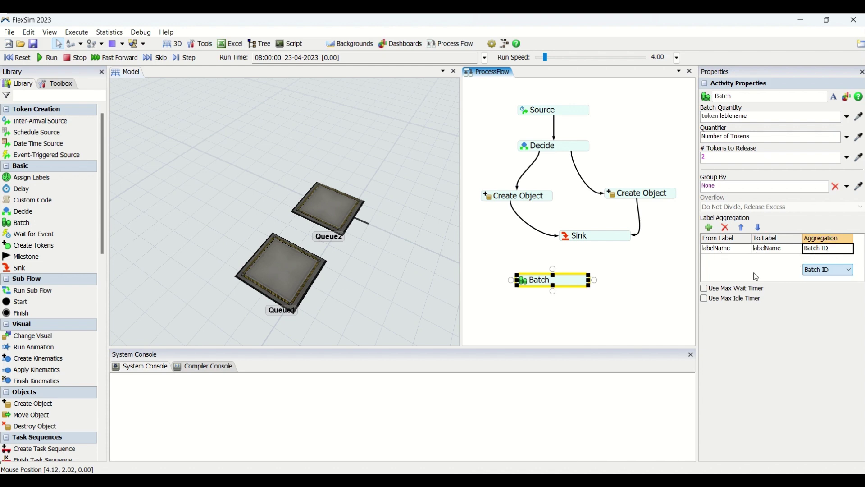
{"action": "left_click", "coordinate": [733, 270]}
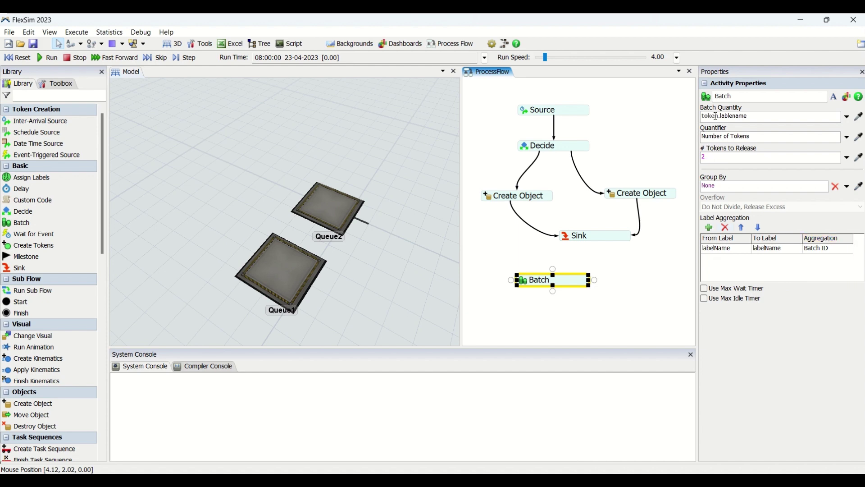
{"action": "left_click", "coordinate": [714, 249]}
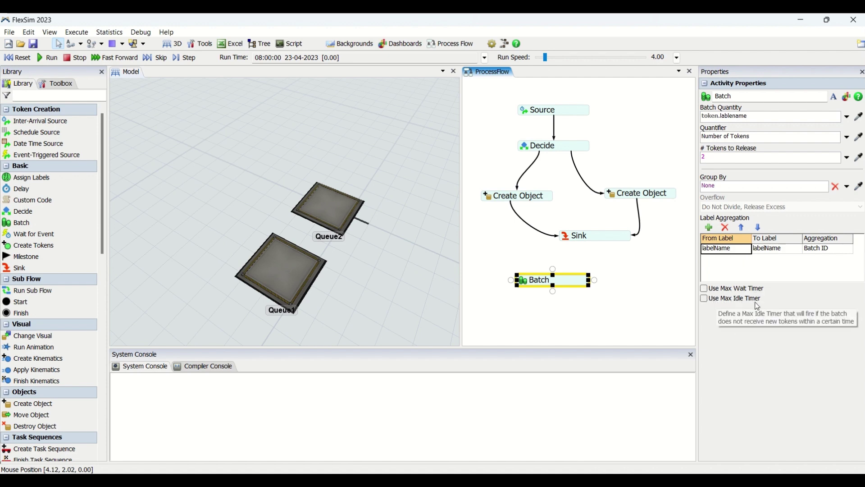
- Turn on the Batch's max wait timer with a time of 5 seconds
{"action": "left_click", "coordinate": [704, 289]}
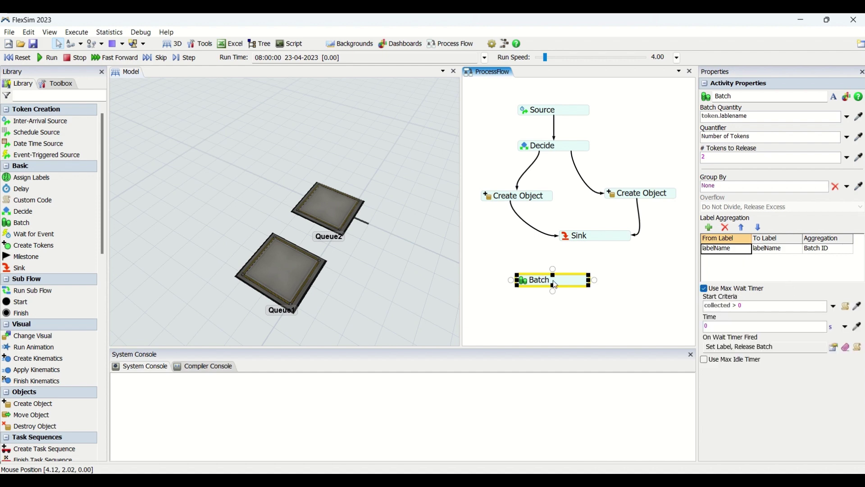
{"action": "left_click", "coordinate": [726, 326]}
{"action": "type", "text": "5"}
{"action": "double_click", "coordinate": [561, 280]}
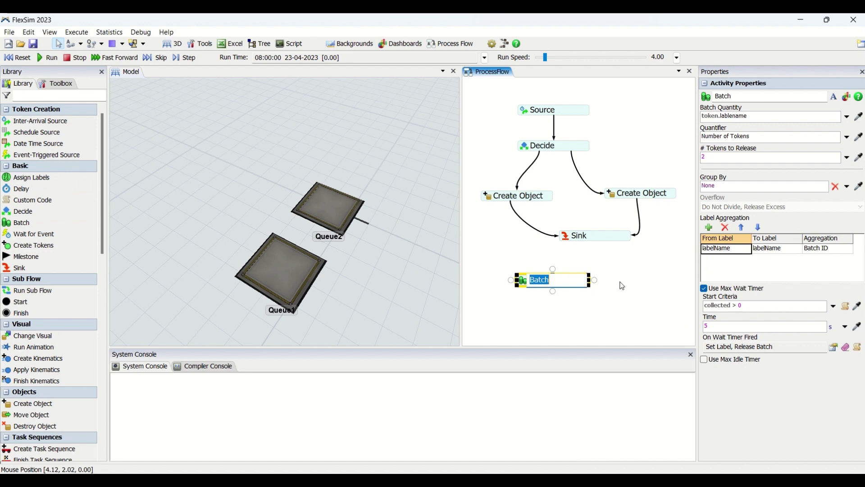
{"action": "key", "text": "Return"}
{"action": "left_click", "coordinate": [587, 296]}
{"action": "left_click", "coordinate": [570, 285]}
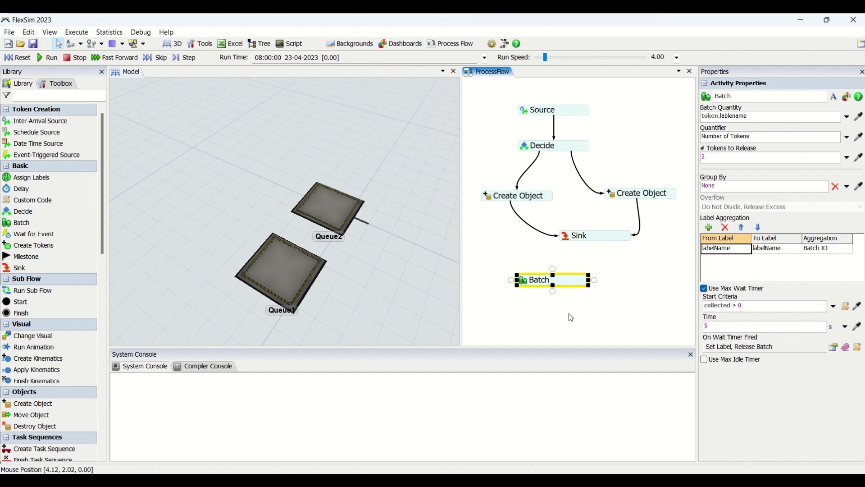
- Replace the max wait timer with a max idle timer of 5 seconds
{"action": "left_click", "coordinate": [704, 288]}
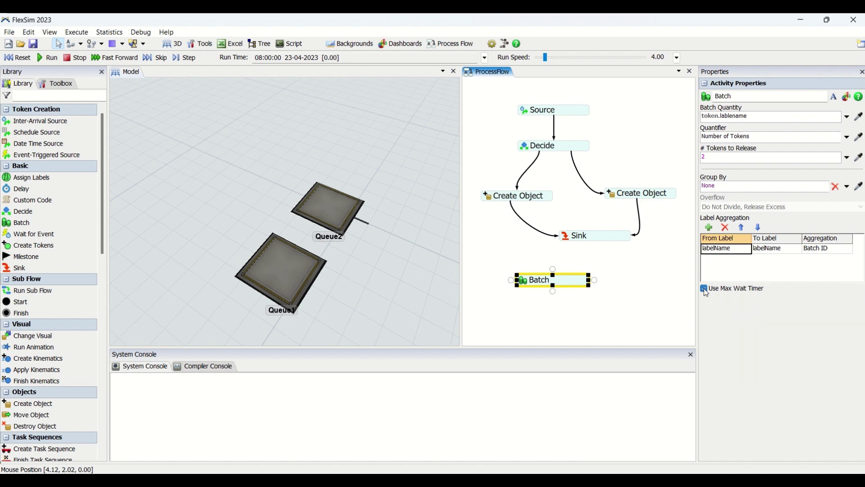
{"action": "double_click", "coordinate": [574, 280]}
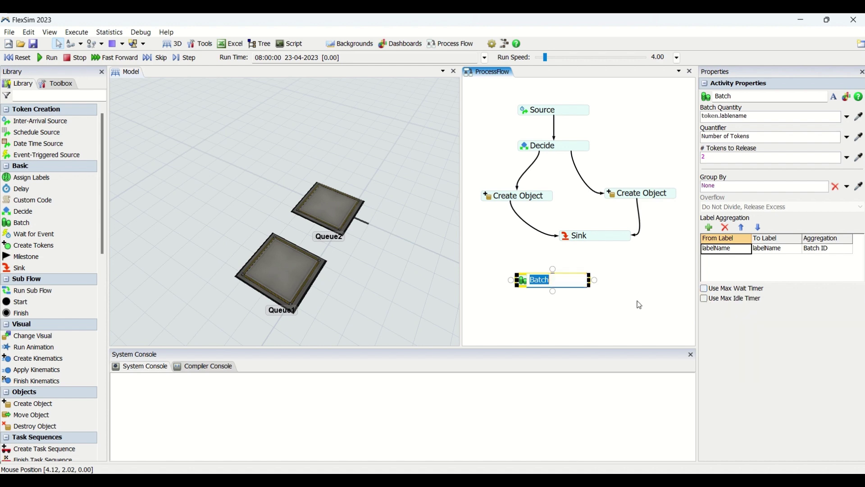
{"action": "left_click", "coordinate": [704, 299]}
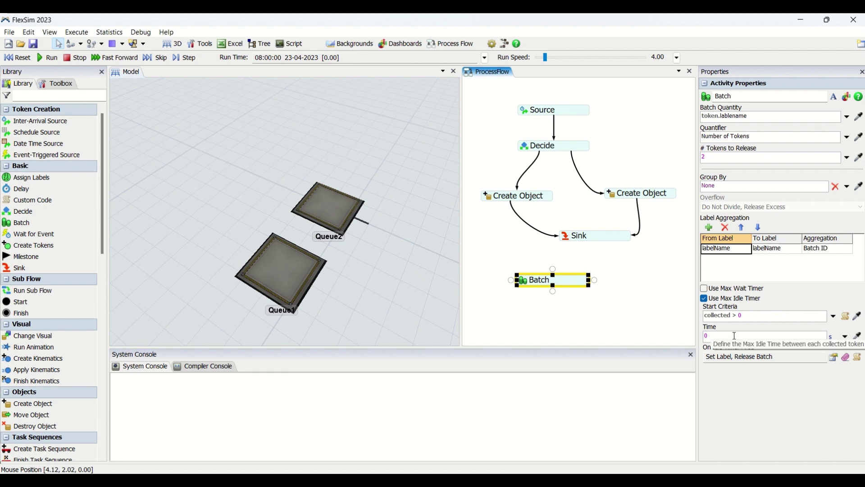
{"action": "left_click", "coordinate": [734, 335]}
{"action": "key", "text": "BackSpace"}
{"action": "type", "text": "5"}
{"action": "left_click", "coordinate": [751, 401]}
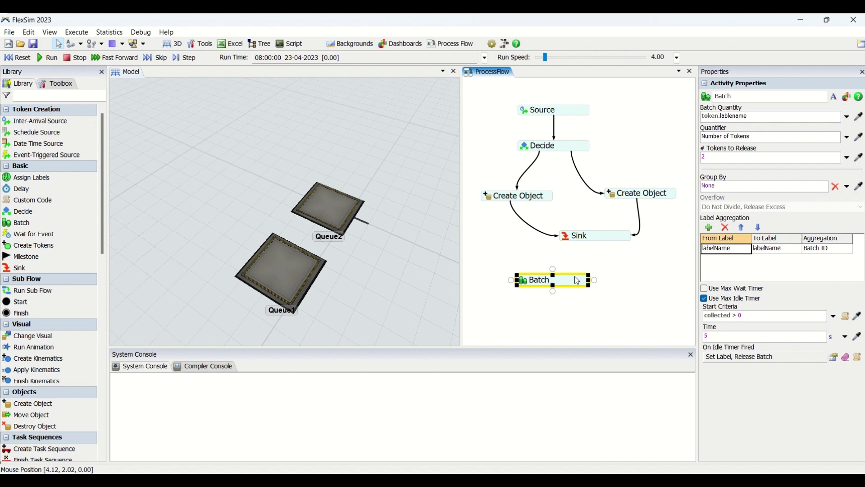
- Switch off the Batch's max idle timer so no timer applies
{"action": "left_click", "coordinate": [704, 298]}
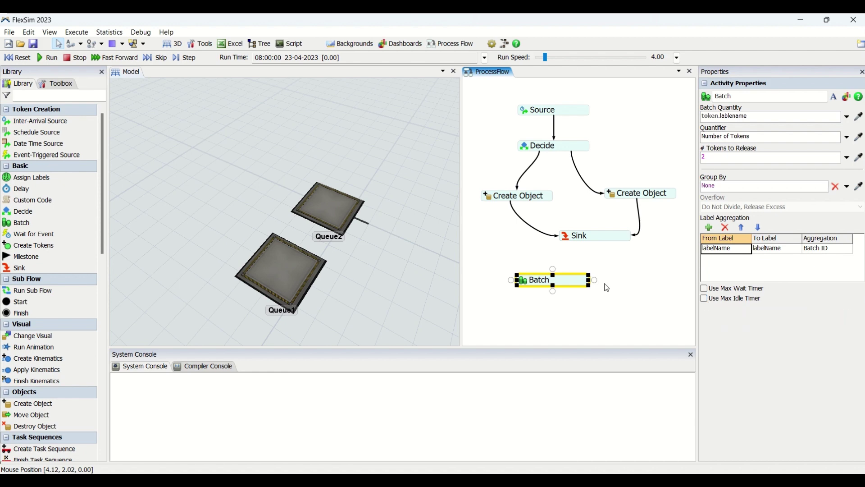
{"action": "left_click", "coordinate": [605, 286]}
{"action": "left_click", "coordinate": [581, 285]}
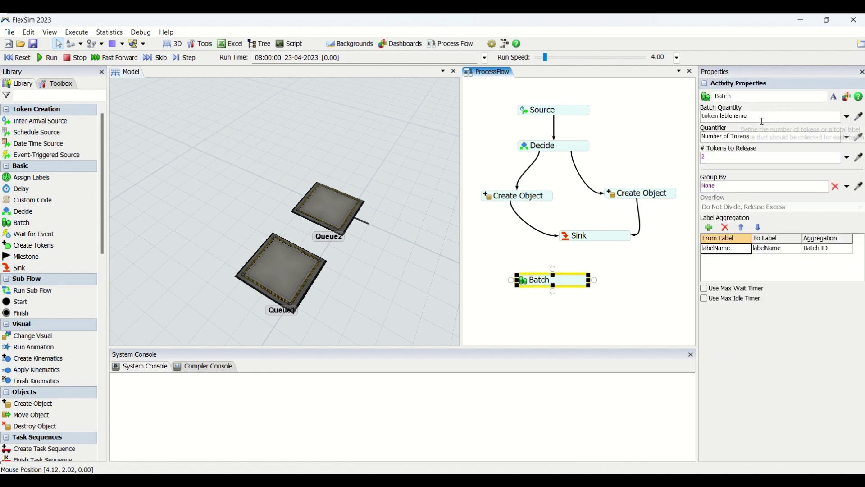
{"action": "left_click", "coordinate": [615, 288]}
- Move the Batch slightly higher below Sink and show the Process Flow Properties
{"action": "mouse_move", "coordinate": [574, 281]}
{"action": "left_mouse_down"}
{"action": "mouse_move", "coordinate": [602, 275]}
{"action": "mouse_move", "coordinate": [578, 273]}
{"action": "left_mouse_up"}
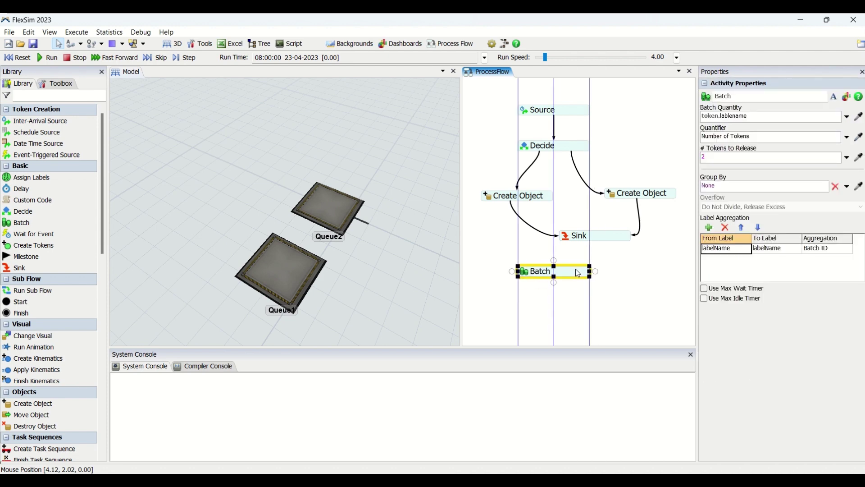
{"action": "left_click", "coordinate": [635, 272]}
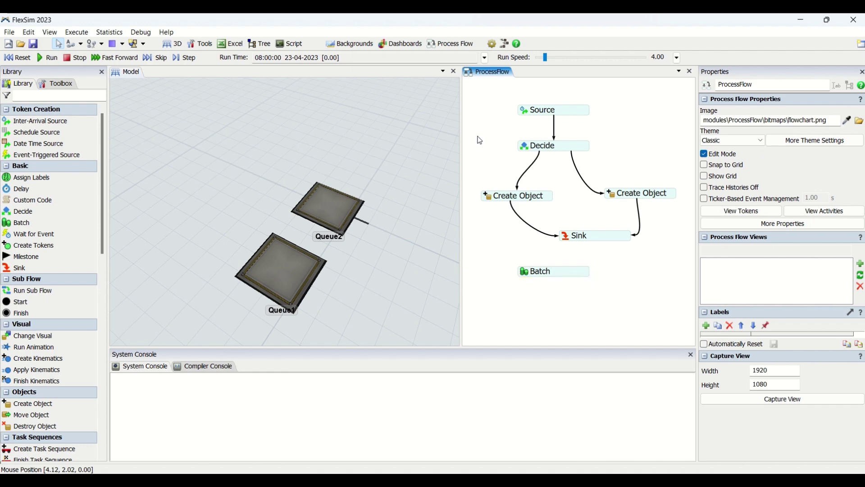
{"action": "left_click_drag", "start_coordinate": [101, 201], "coordinate": [94, 175]}
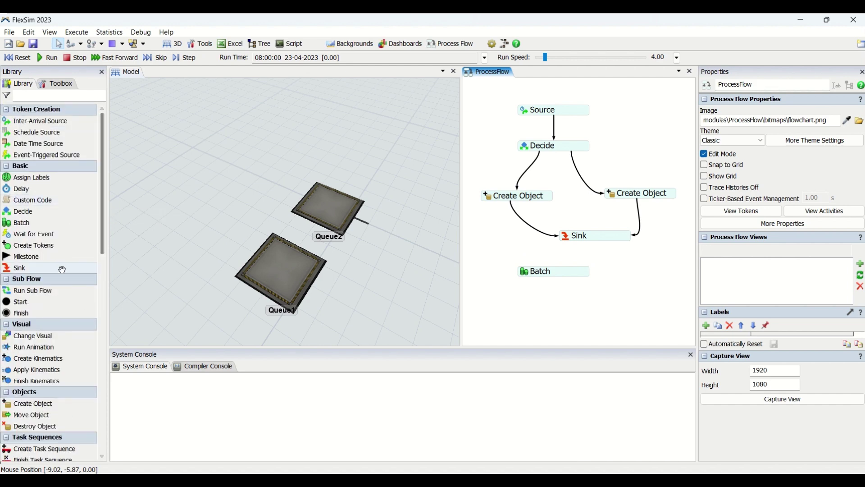
{"action": "scroll", "coordinate": [66, 249], "scroll_direction": "down", "scroll_amount": 2}
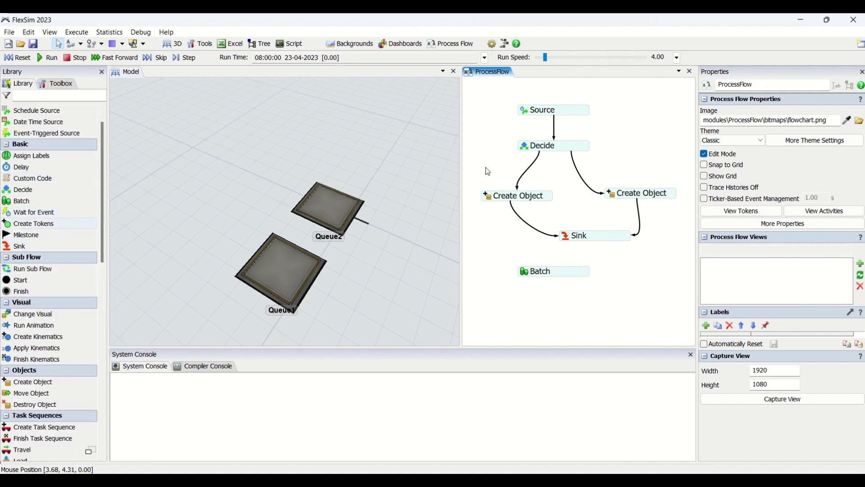